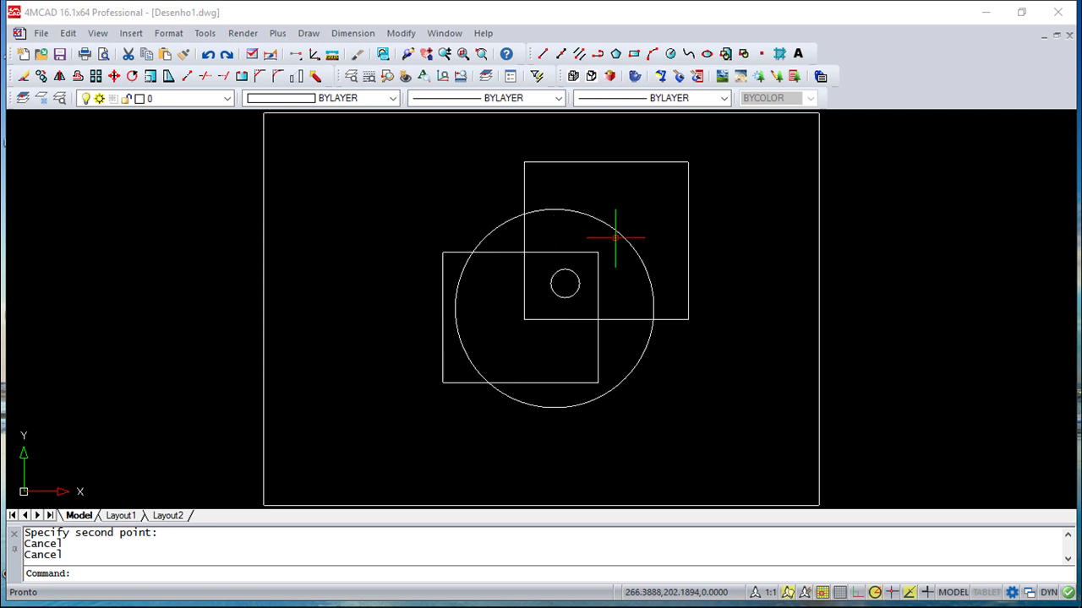
- Try to draw a freeform four-point 2D solid in the empty area beside the large outer rectangle
left_click(309, 34)
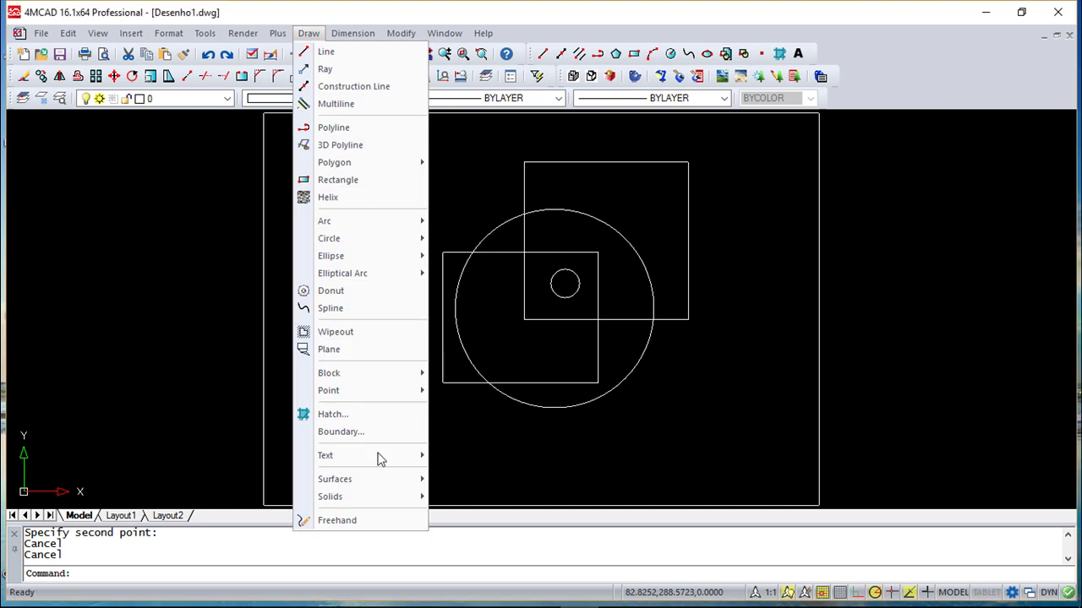
mouse_move(376, 482)
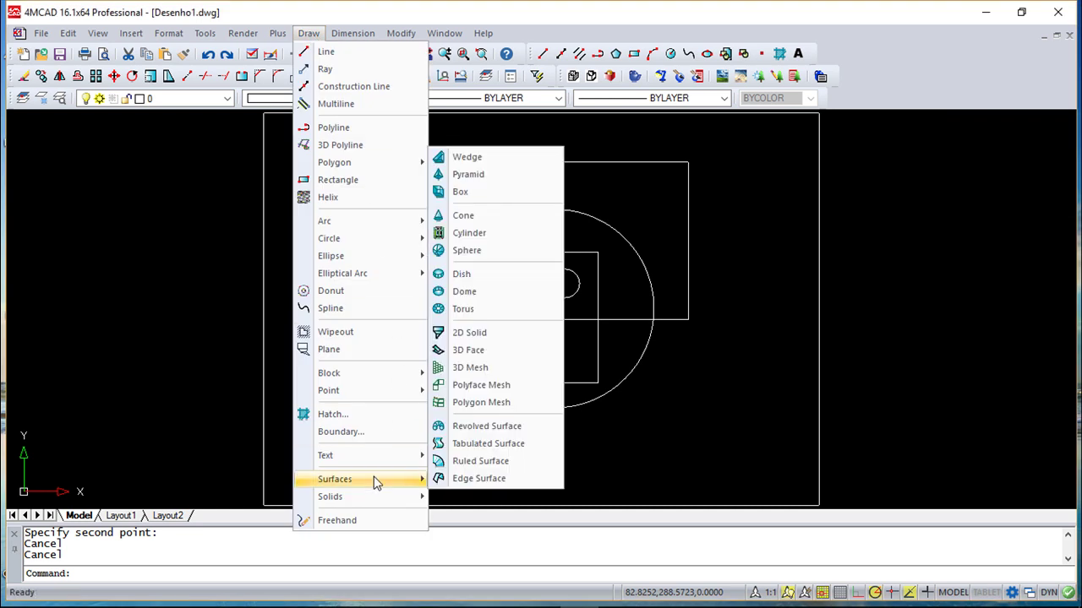
left_click(487, 339)
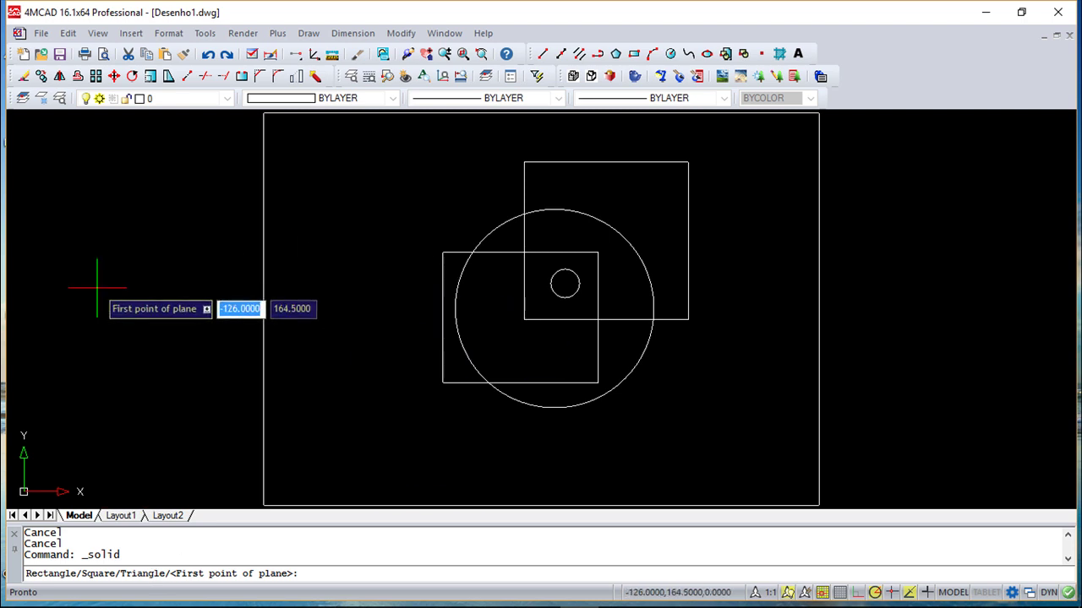
left_click(63, 327)
left_click(159, 369)
left_click(228, 298)
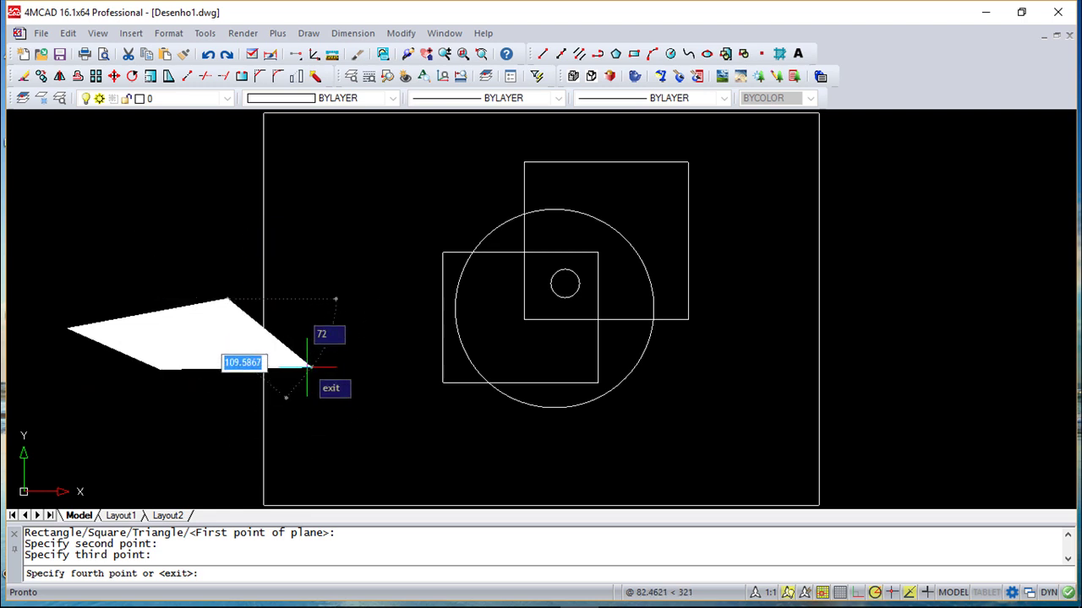
key("Escape")
key("Escape")
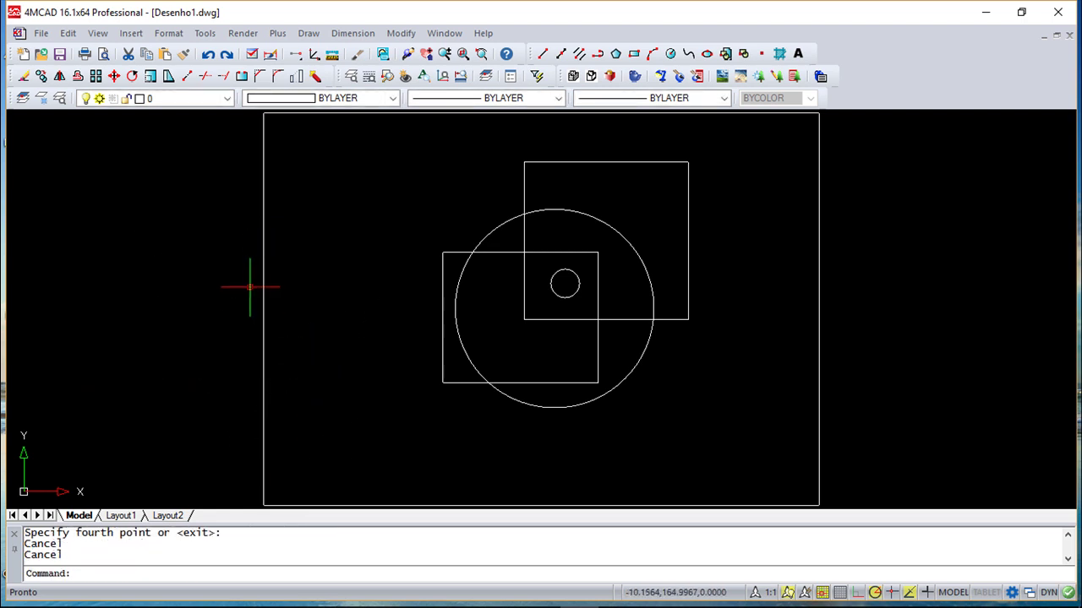
- Try to draw a right-angled 2D solid beside the shapes using one of the command's preset shape options
left_click(307, 34)
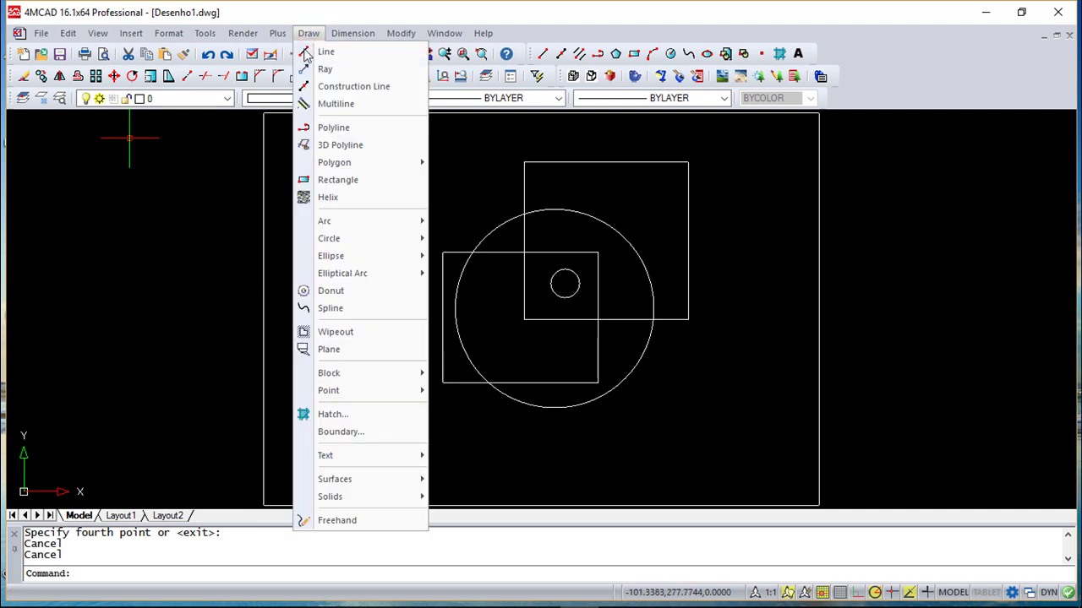
mouse_move(367, 481)
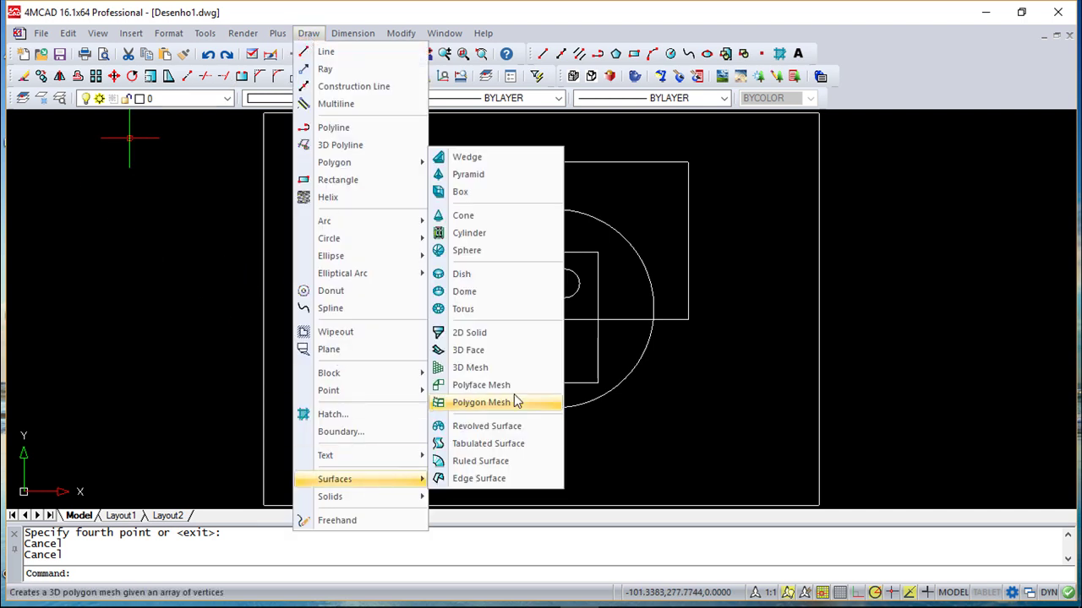
left_click(470, 333)
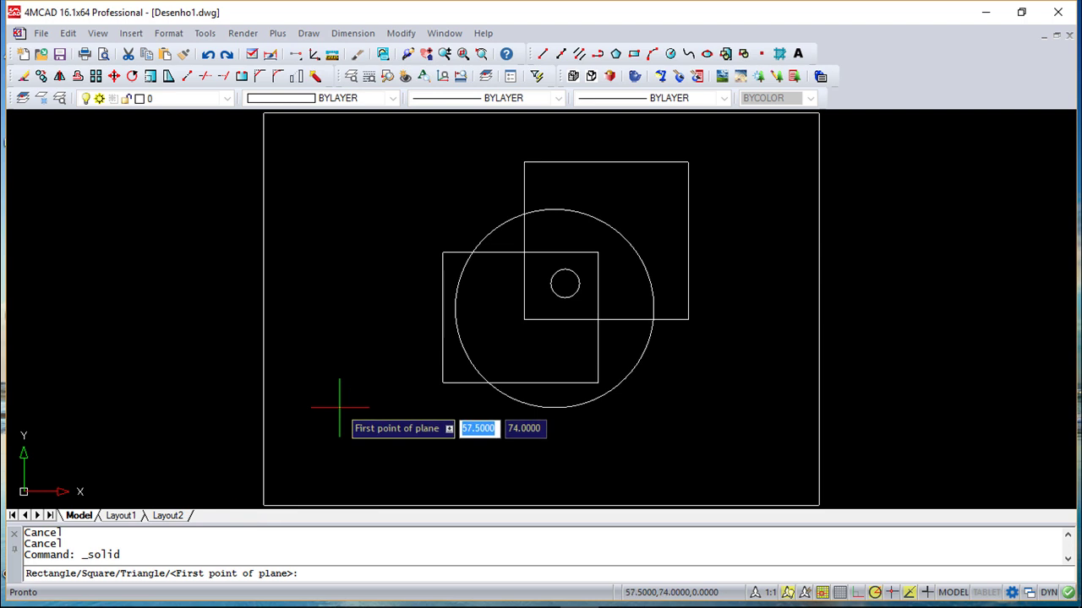
key("BackSpace")
key("Return")
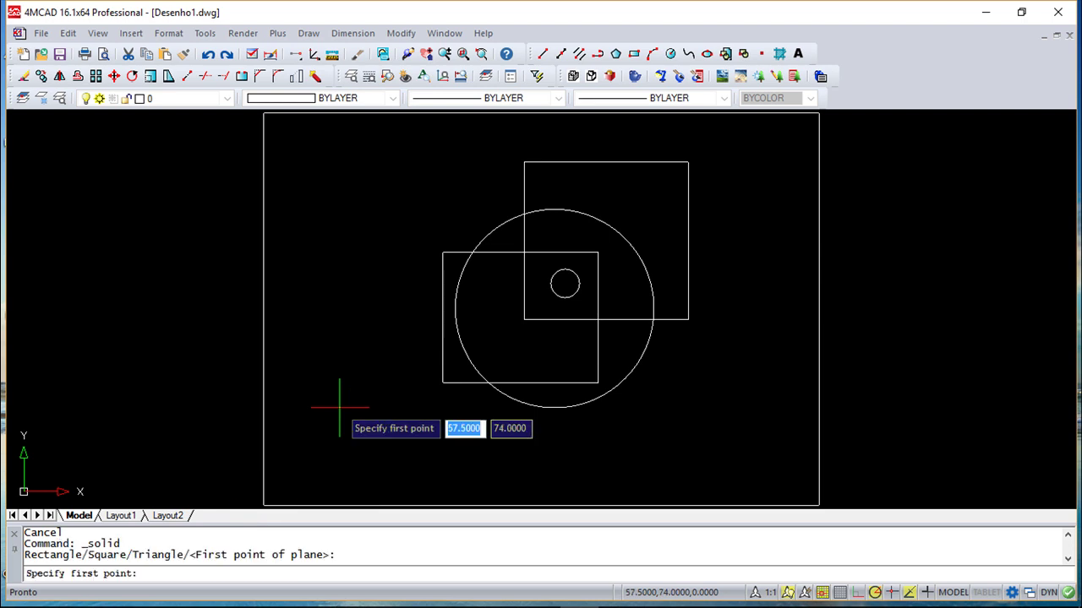
left_click(110, 314)
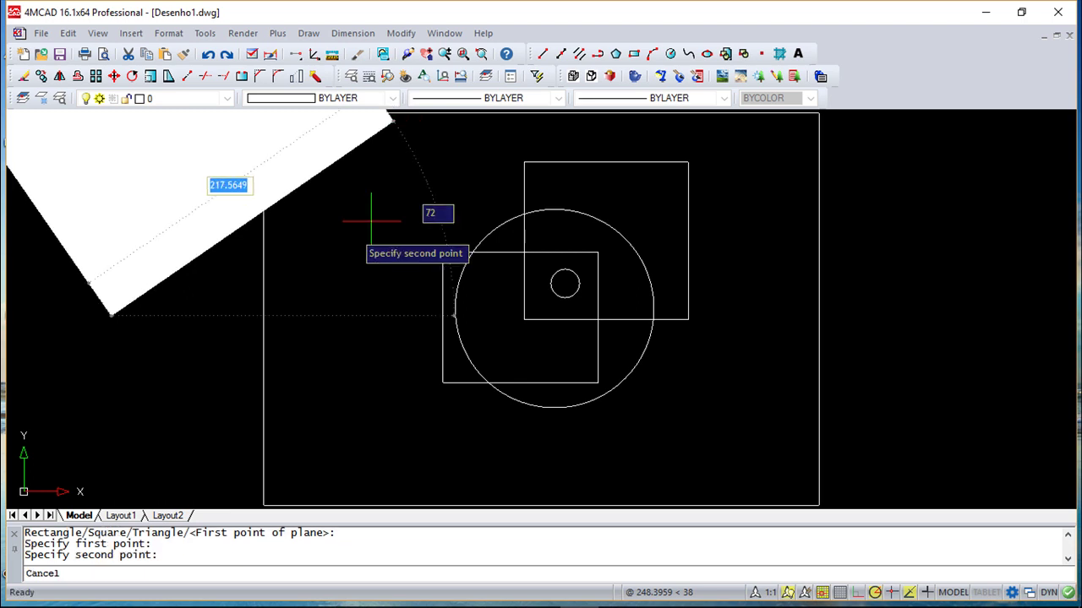
key("Escape")
key("Escape")
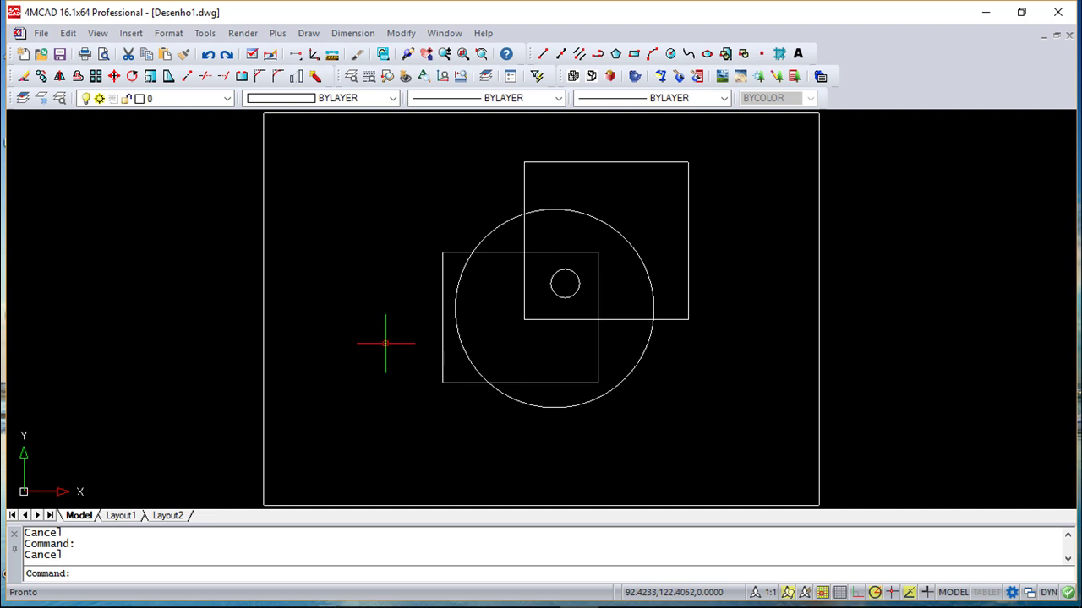
- Draw a closed four-point wipeout covering the left portions of the overlapping squares and circles
left_click(307, 34)
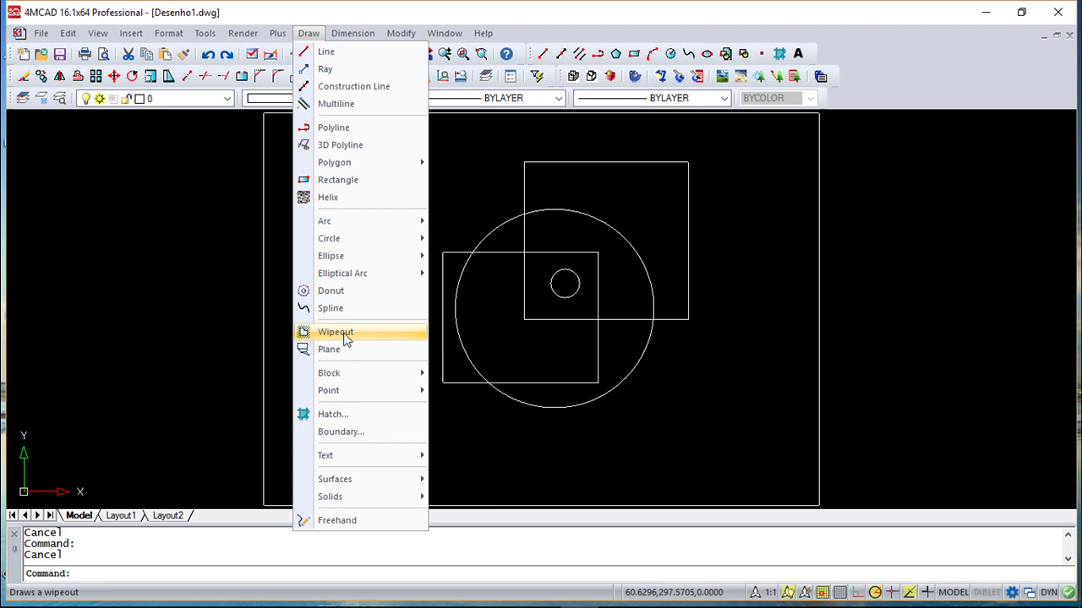
left_click(338, 332)
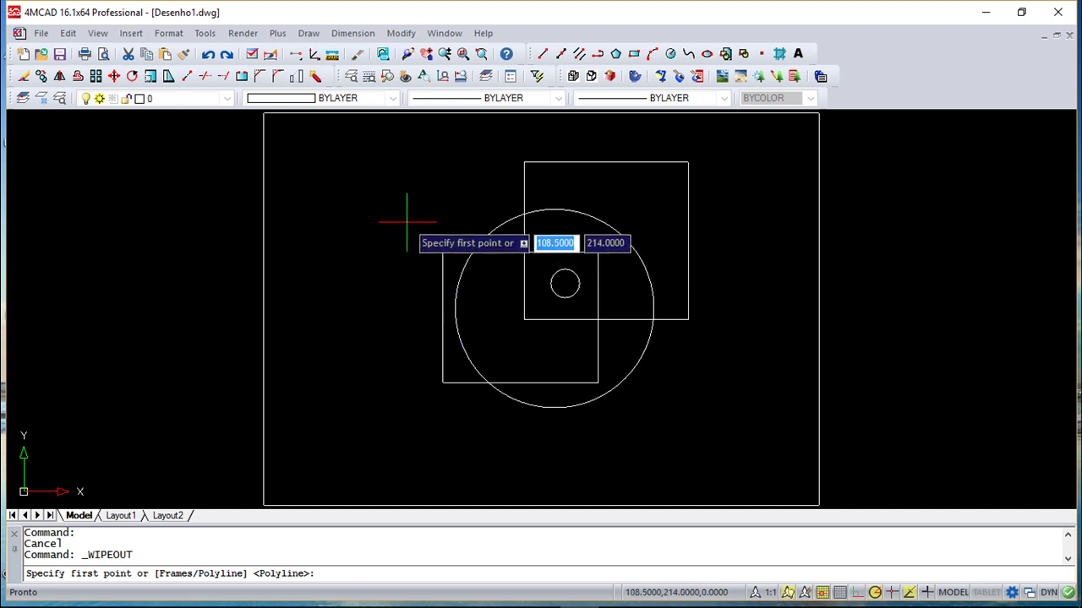
left_click(377, 221)
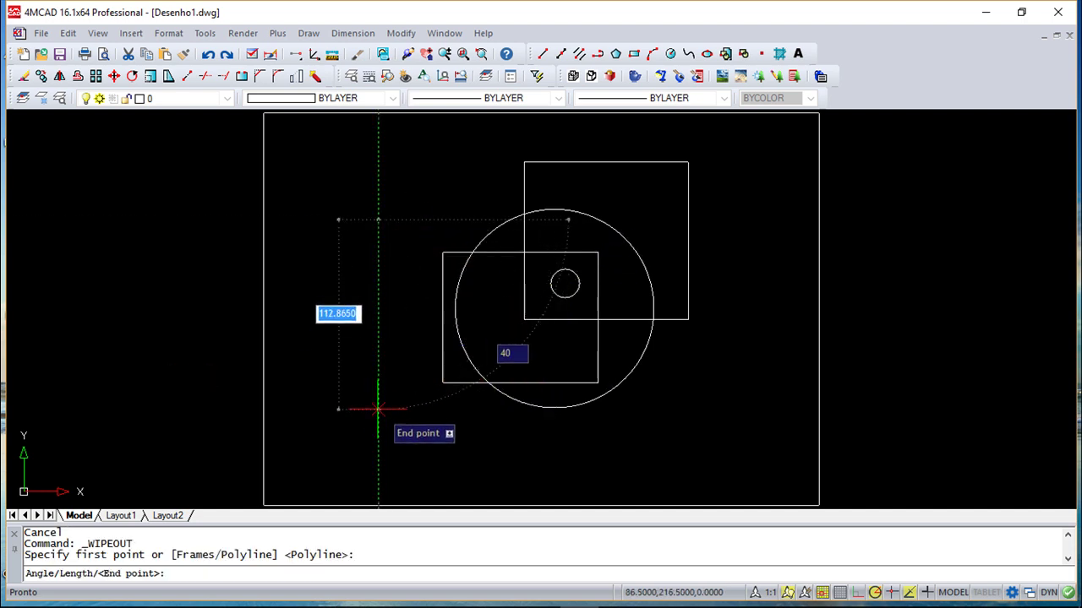
left_click(383, 399)
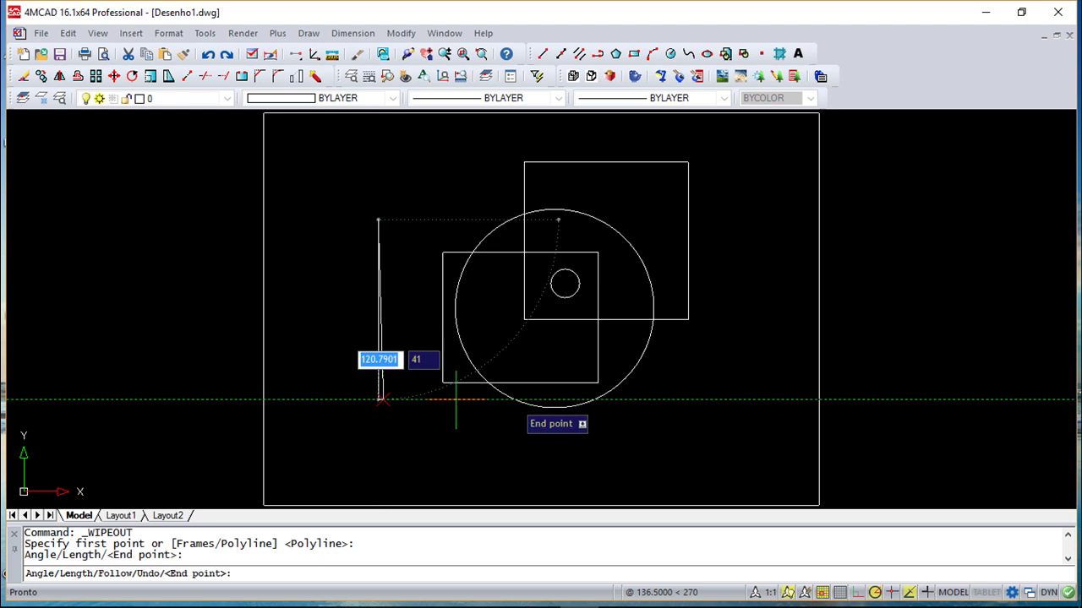
left_click(569, 368)
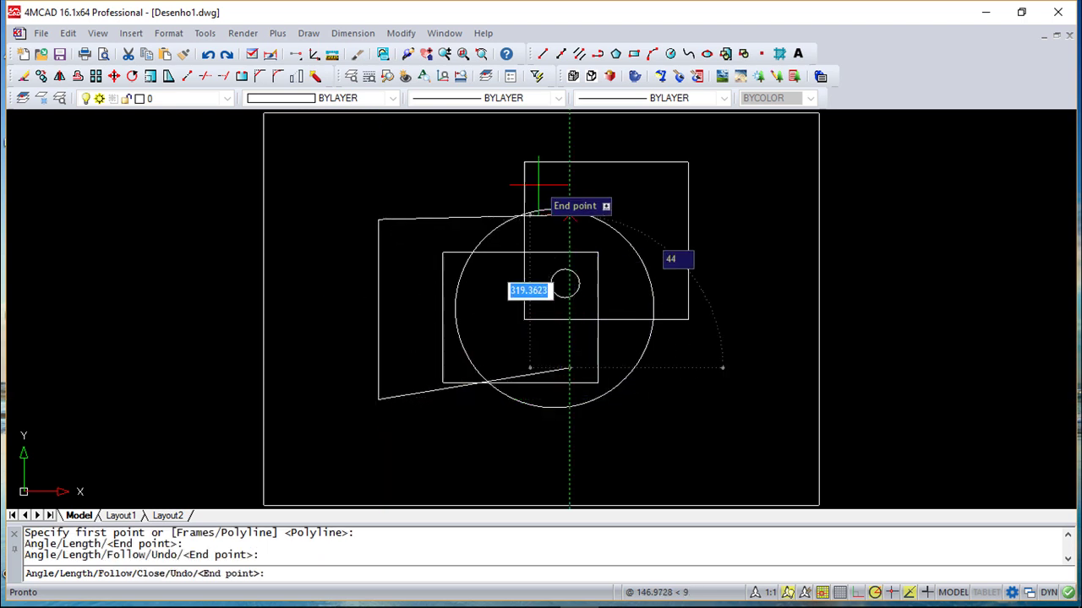
left_click(531, 133)
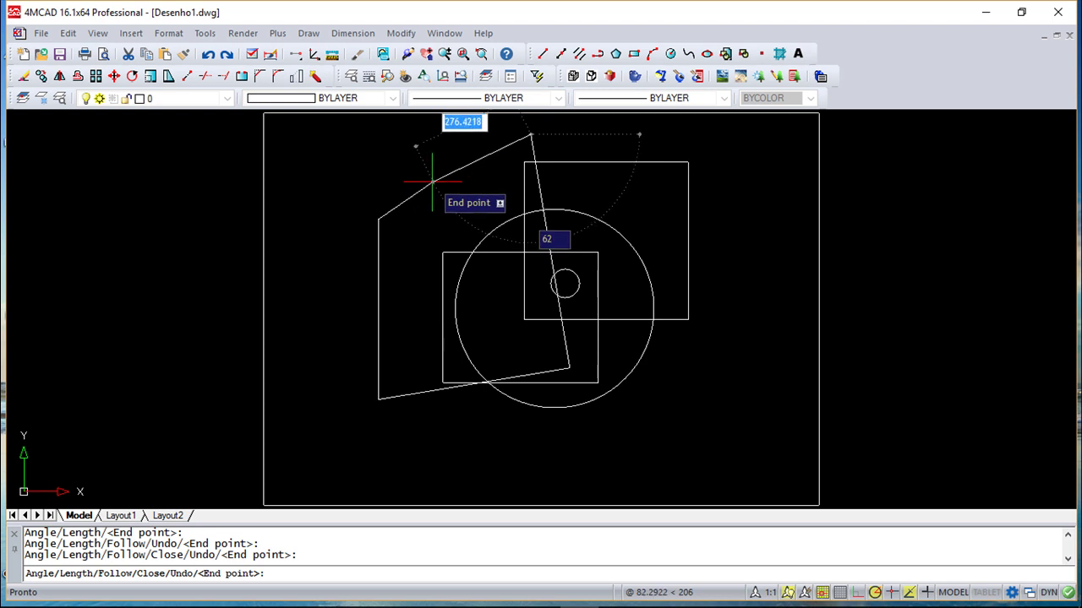
key("Return")
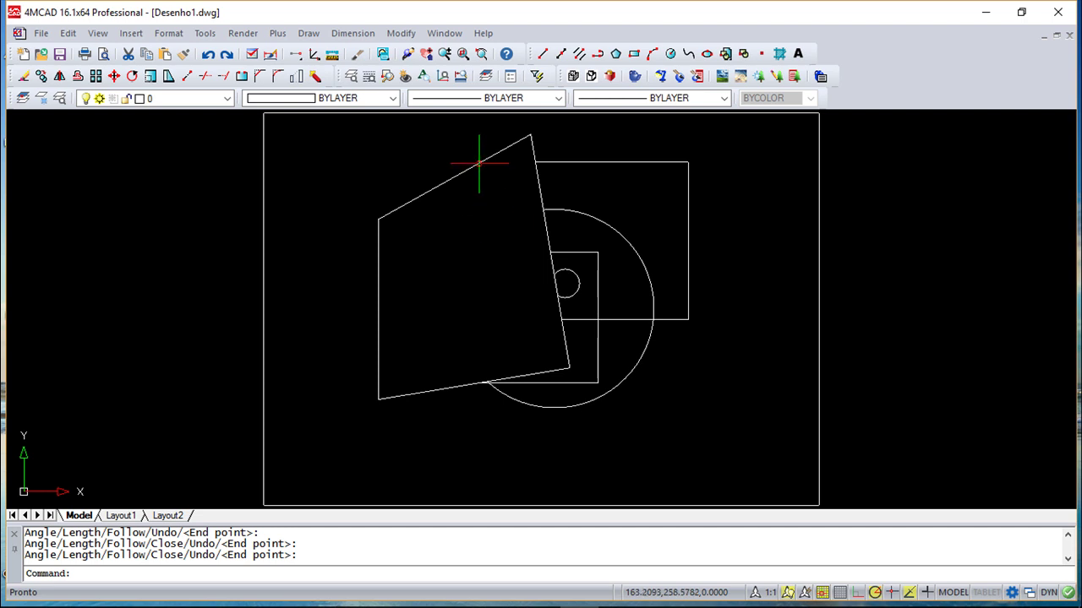
- Turn the wipeout frames off with the Wipeout command's Frames option
key("Return")
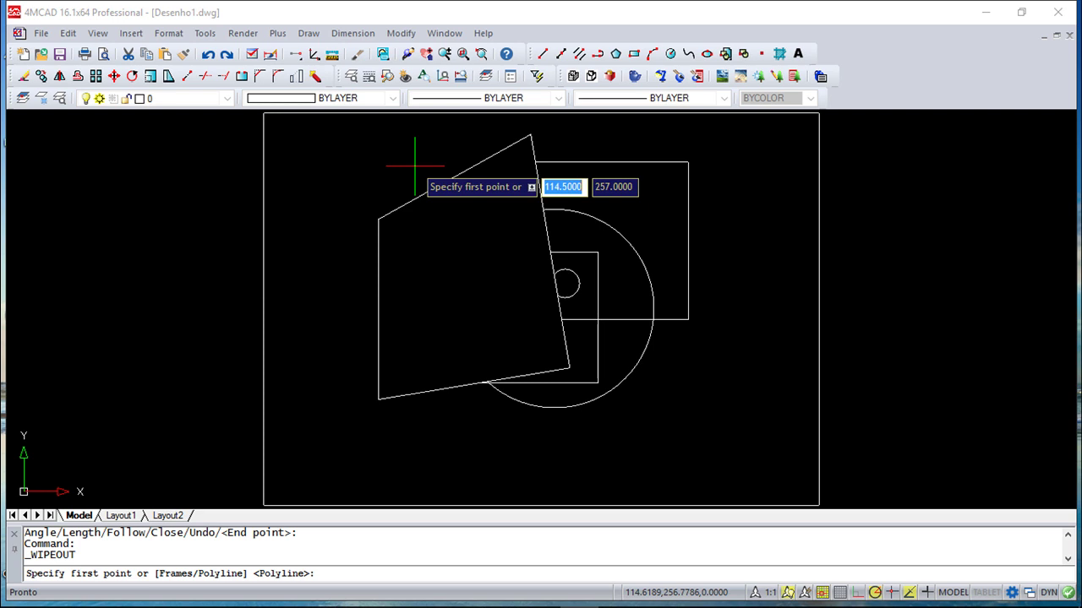
key("Return")
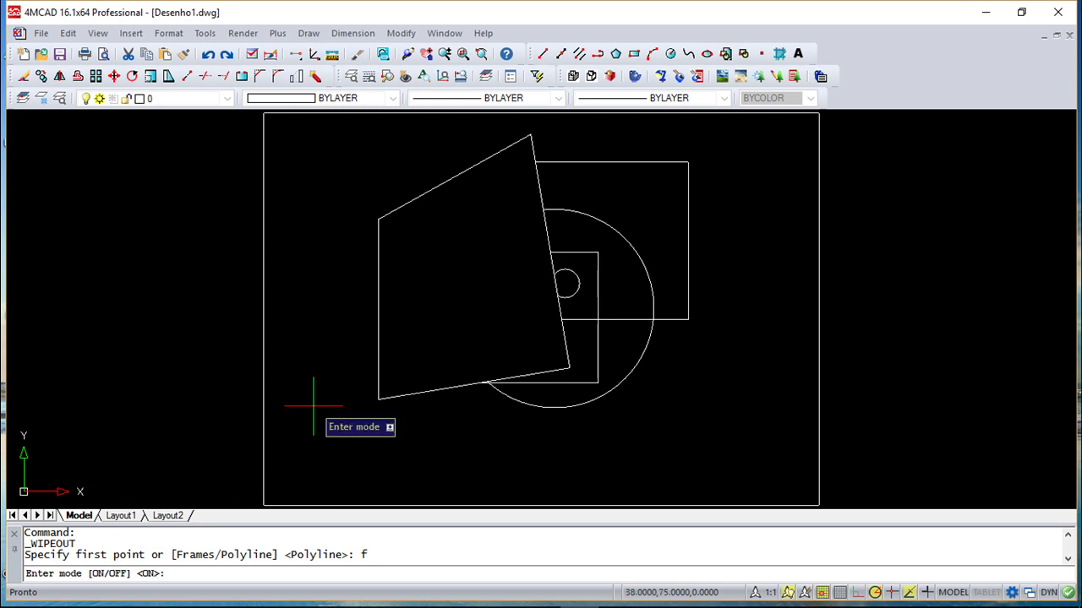
type("off")
key("Return")
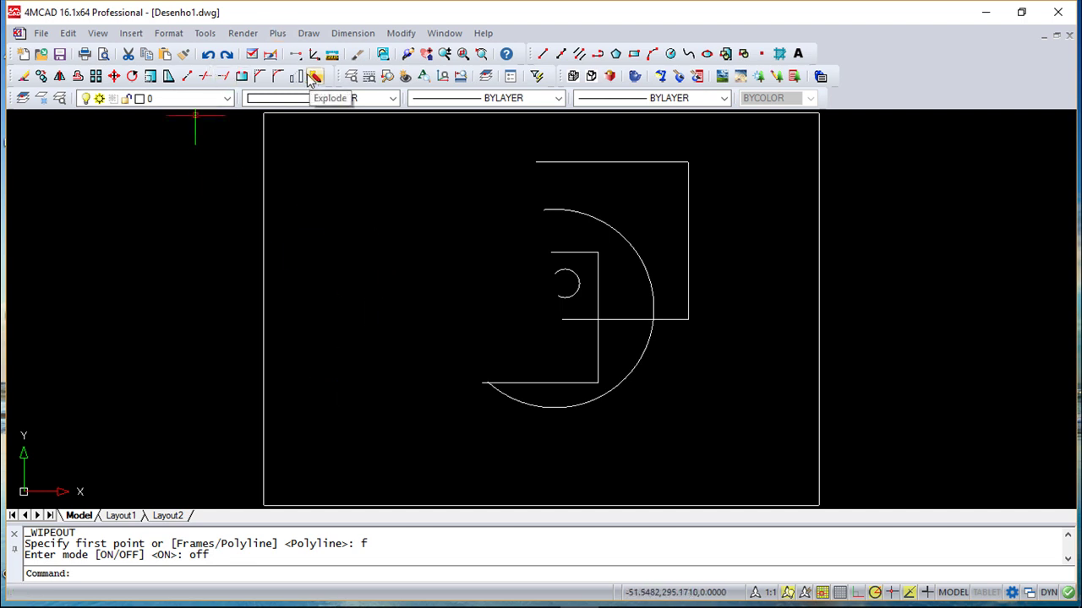
- Try to select the frameless wipeout for erasing with several selection windows over the masked area, and leave the Erase command
key("Return")
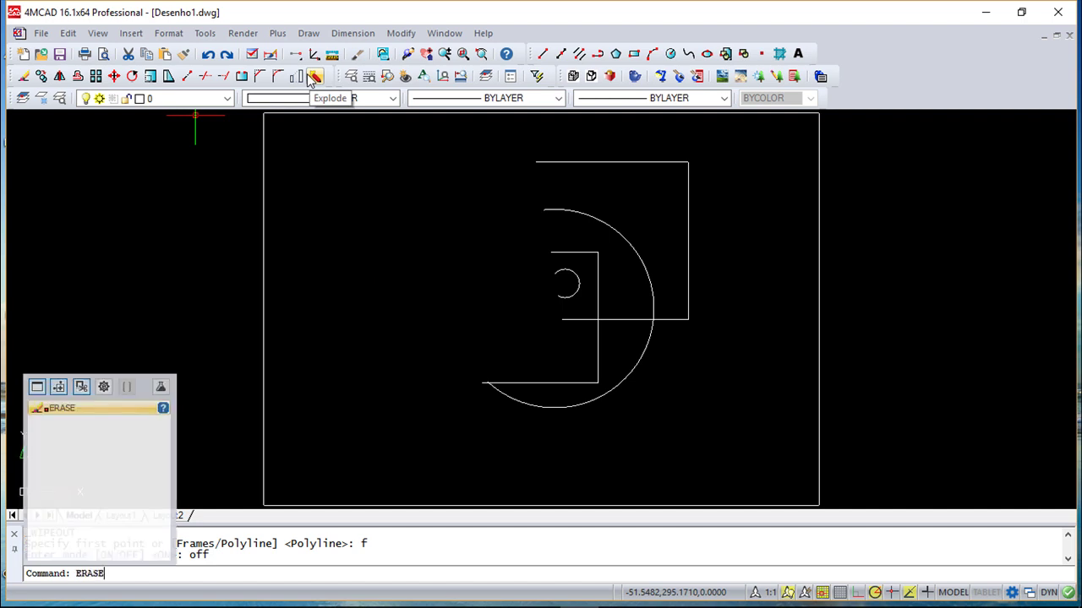
left_click(448, 219)
left_click(369, 164)
left_click(419, 226)
left_click(321, 152)
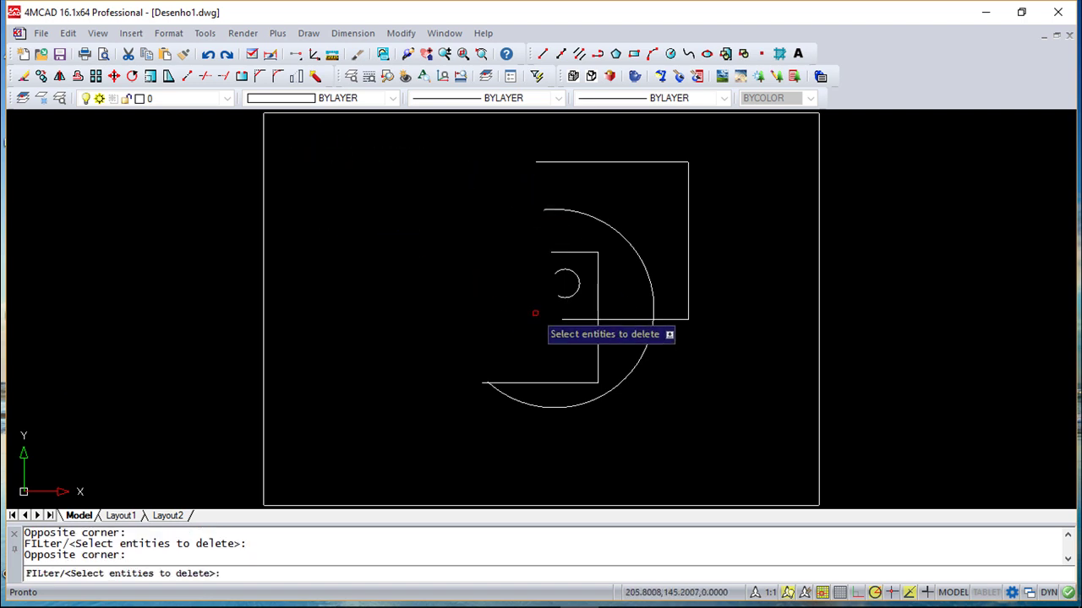
left_click(479, 439)
left_click(311, 116)
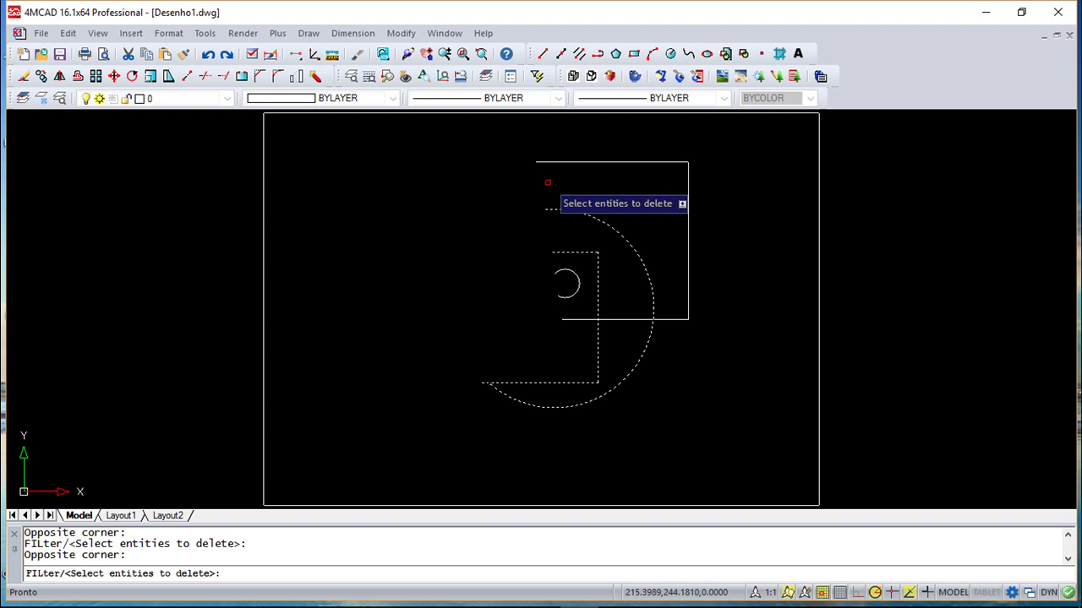
key("Escape")
key("Escape")
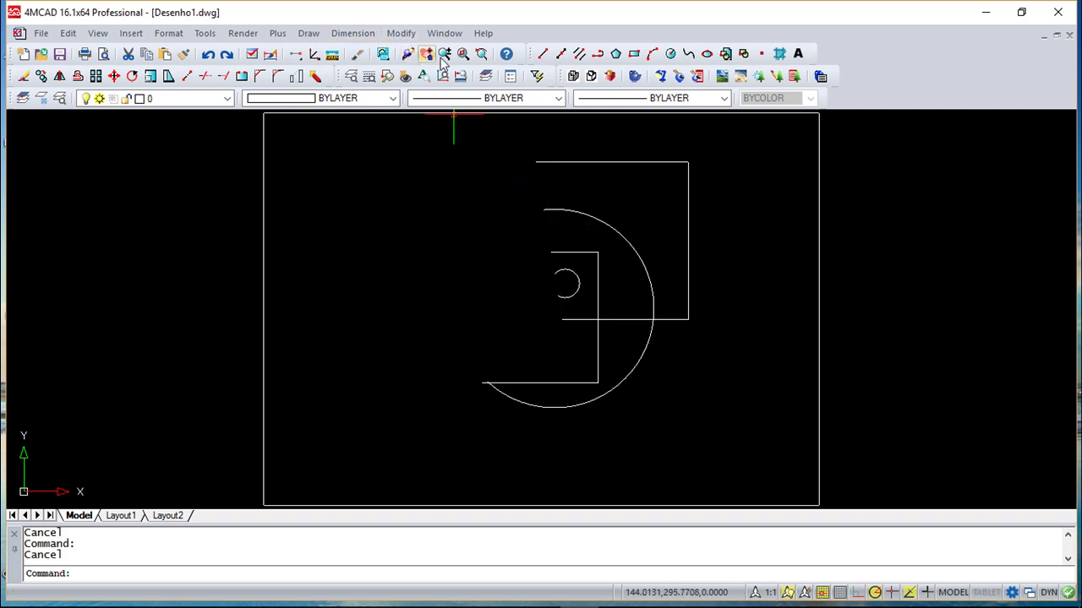
- Undo the erase attempt, the wipeout frame setting and the wipeout itself
left_click(209, 61)
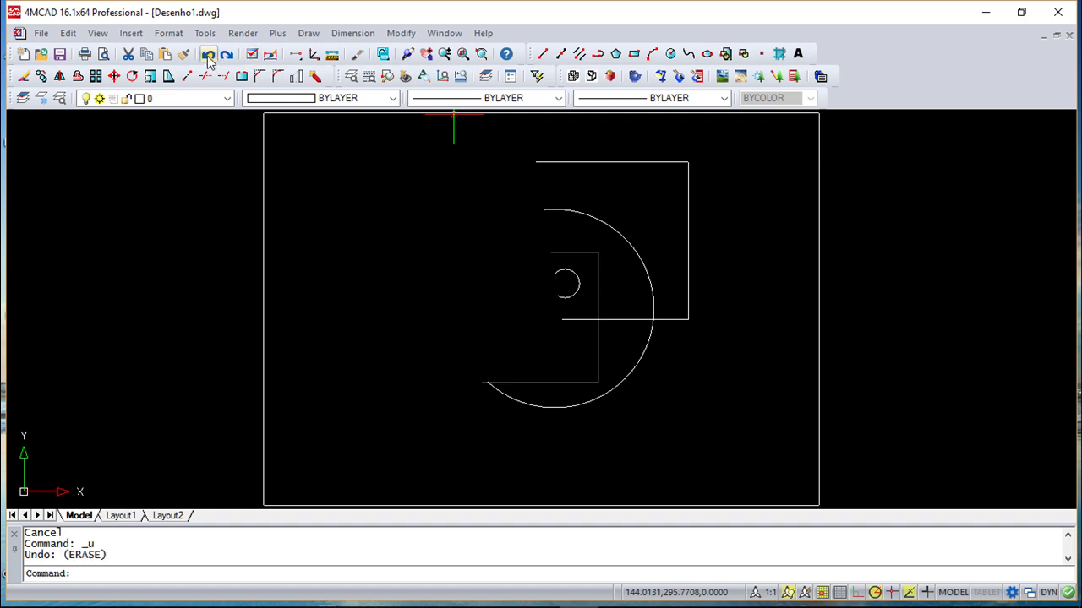
left_click(208, 54)
left_click(208, 54)
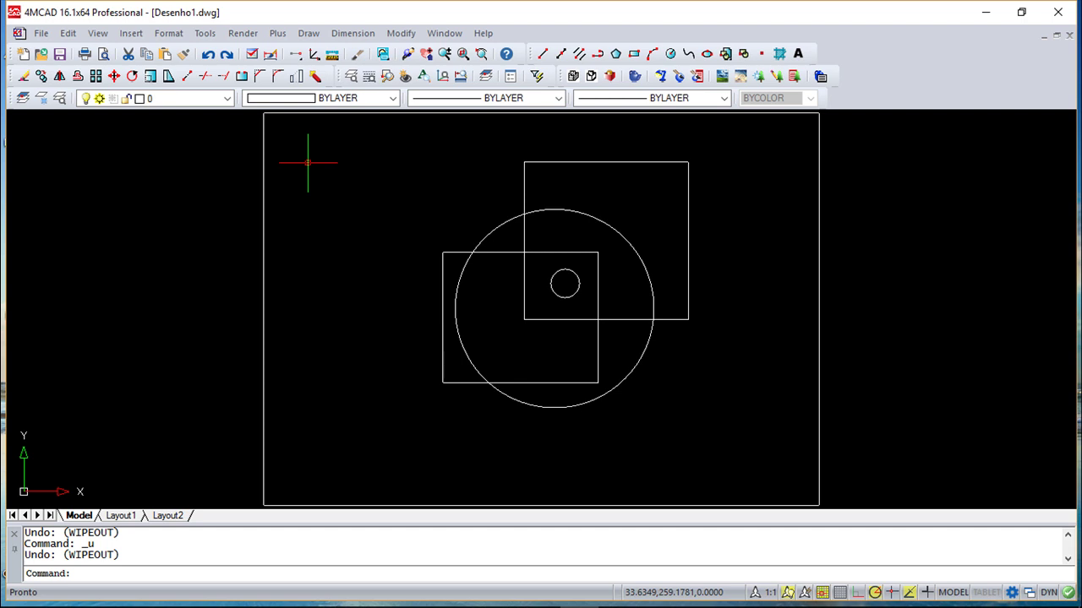
left_click(310, 34)
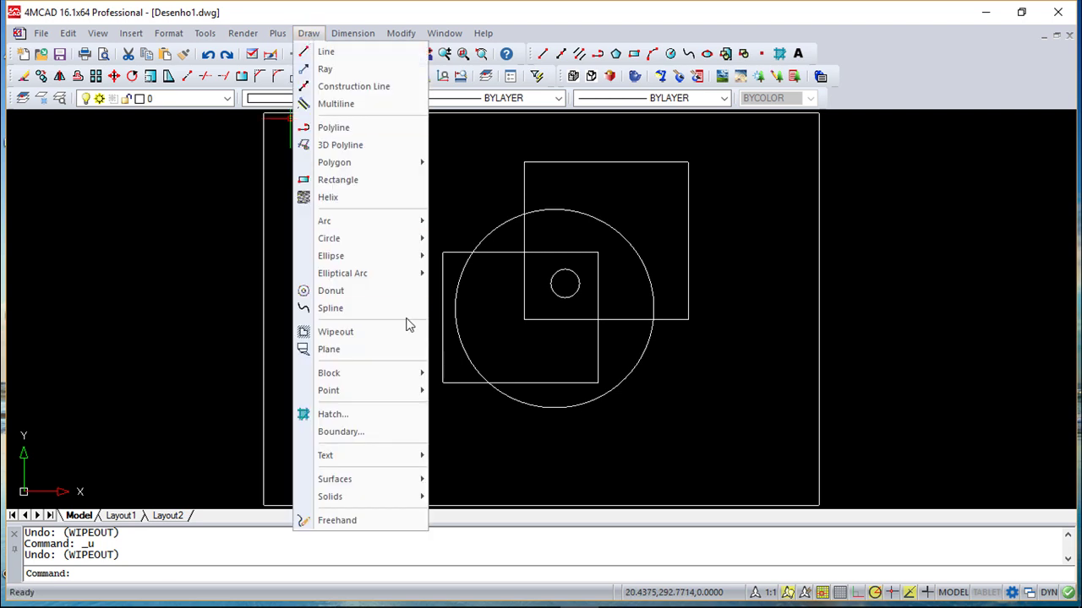
left_click(369, 413)
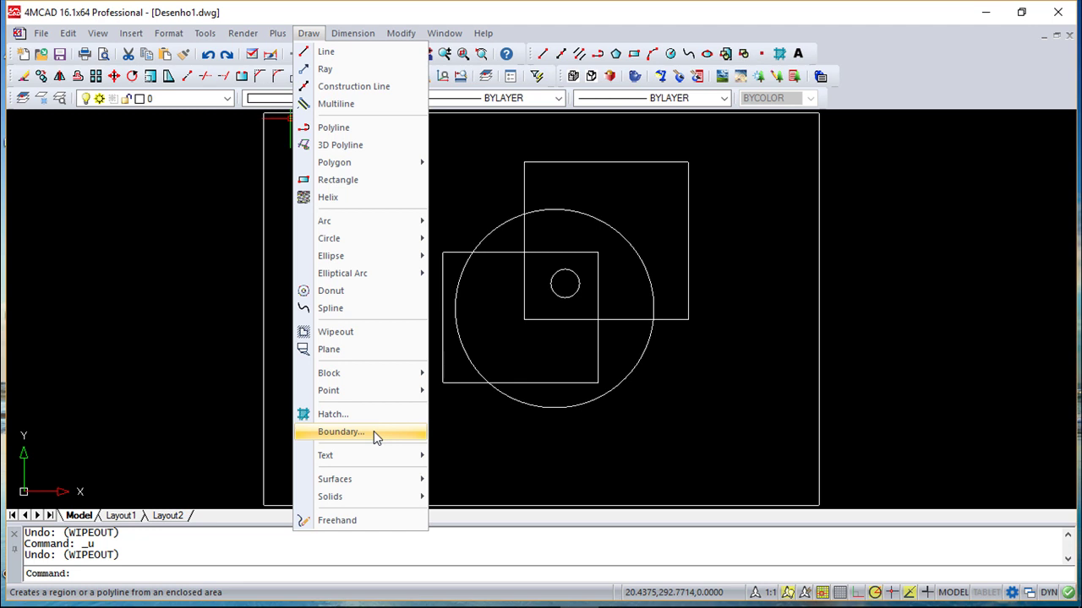
left_click(374, 431)
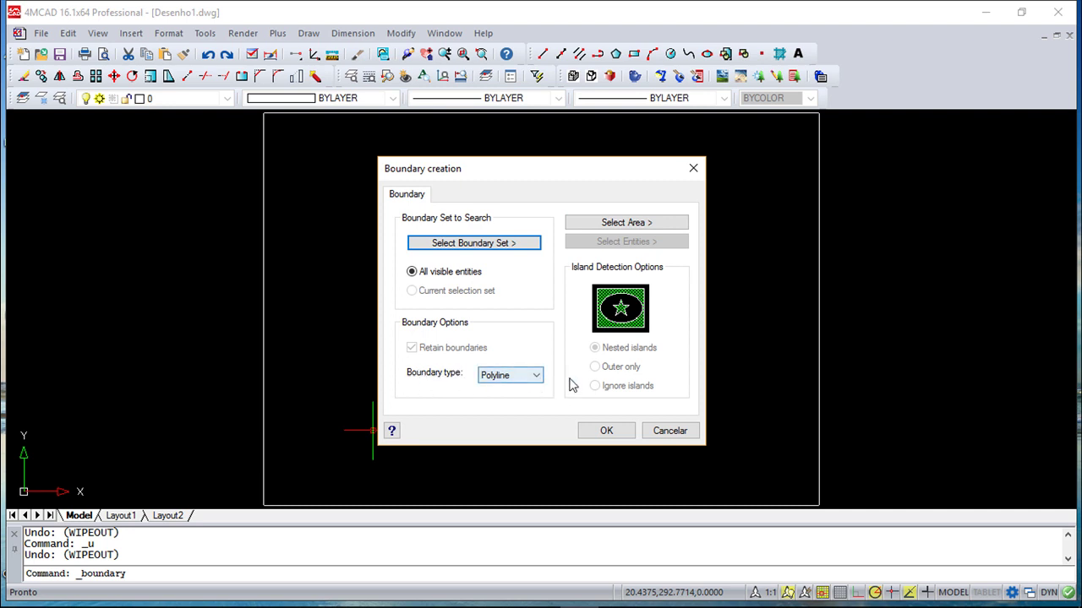
left_click(533, 379)
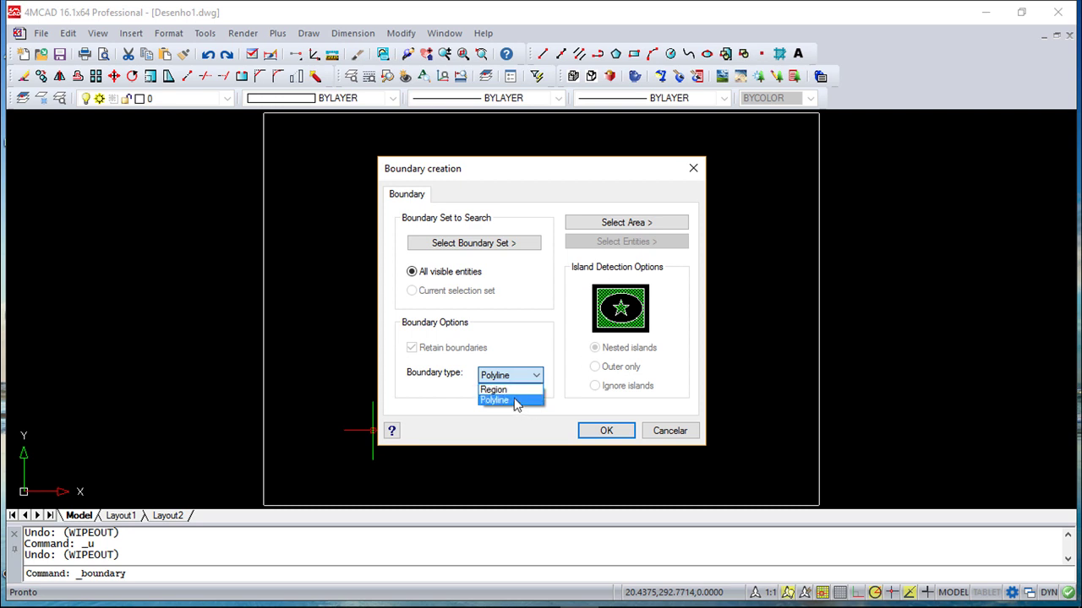
left_click(524, 401)
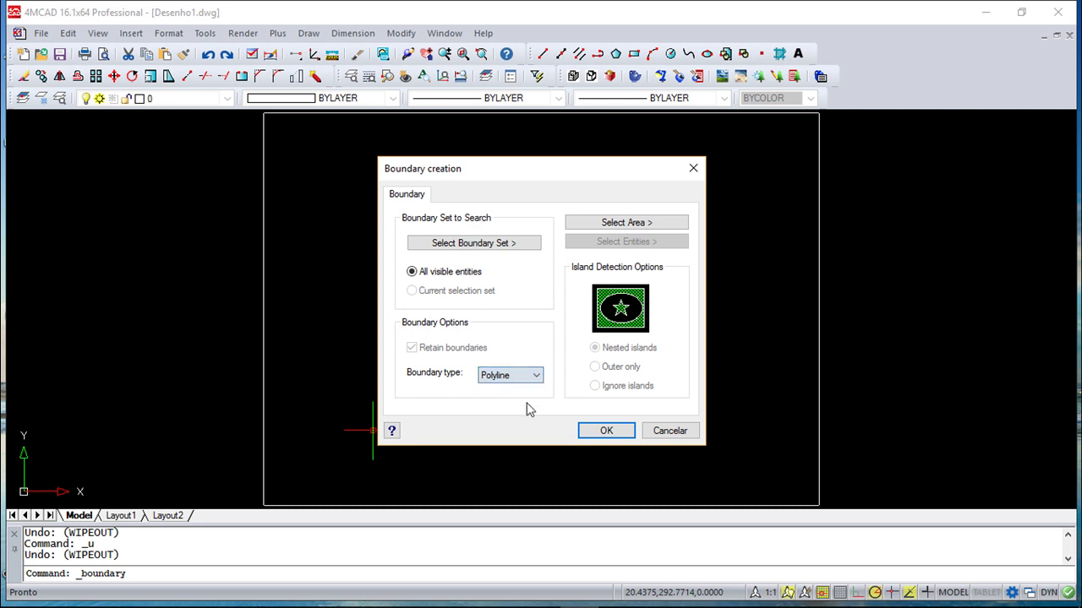
left_click(627, 223)
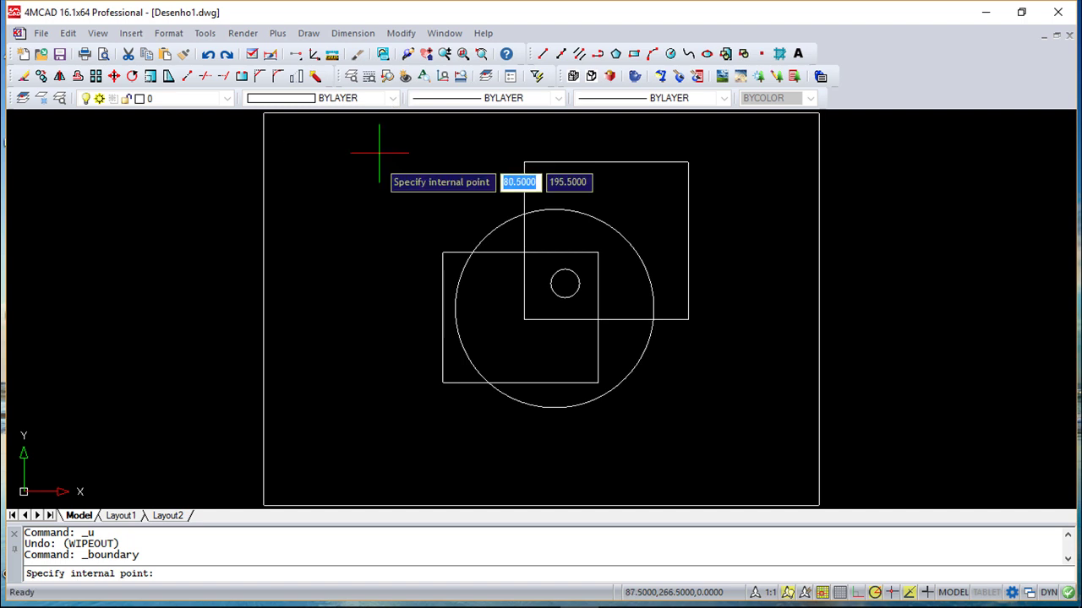
key("Escape")
key("Escape")
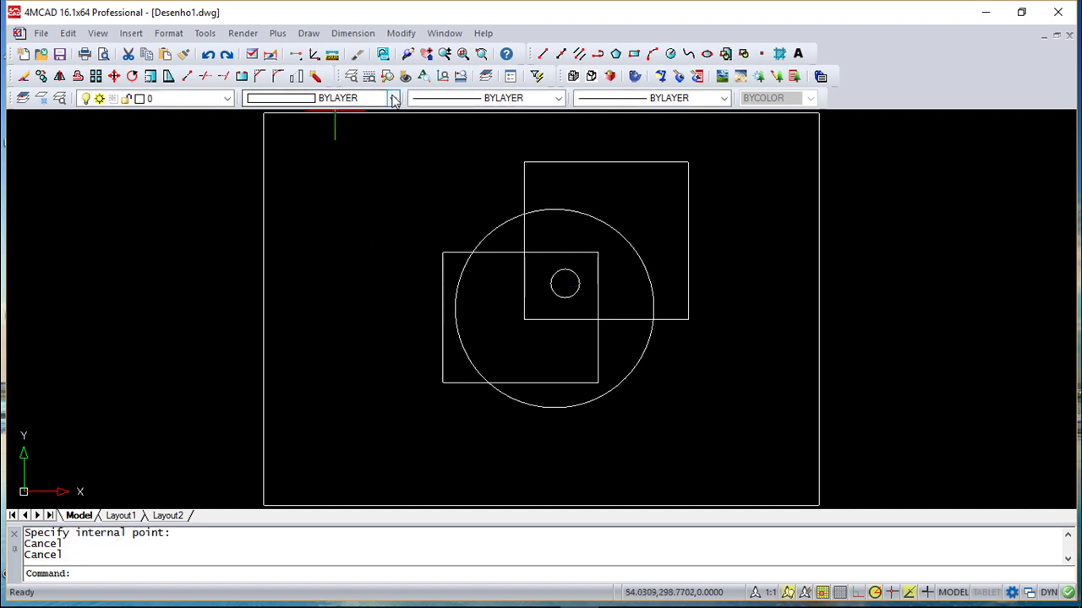
- Set the current entity colour to Red
left_click(335, 98)
left_click(328, 139)
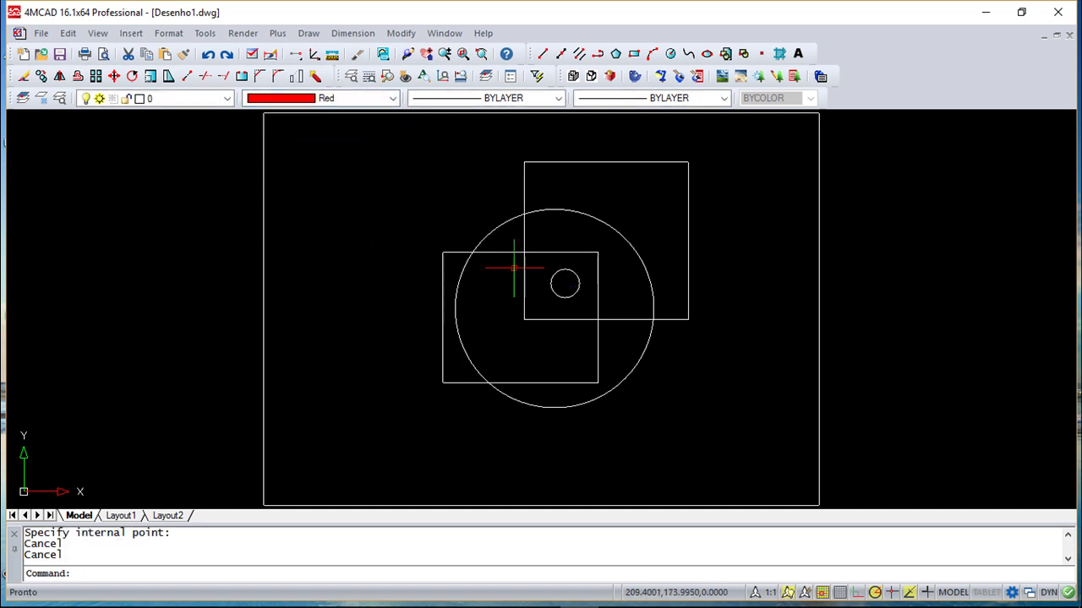
- Create a polyline boundary from the region inside the large circle that lies outside both squares, below the upper-right square
left_click(307, 33)
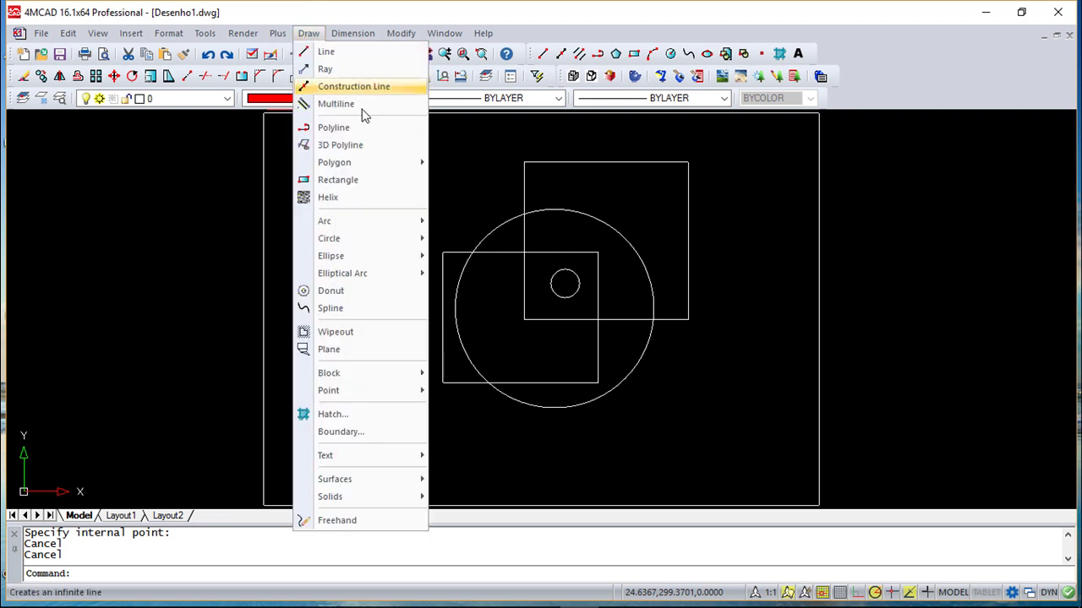
left_click(379, 433)
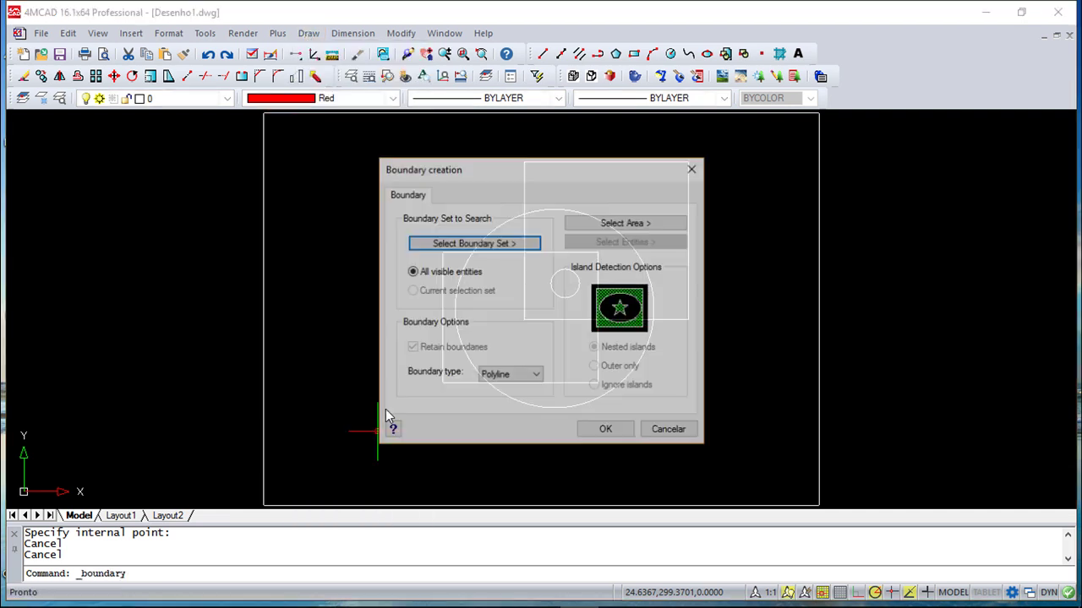
left_click(632, 223)
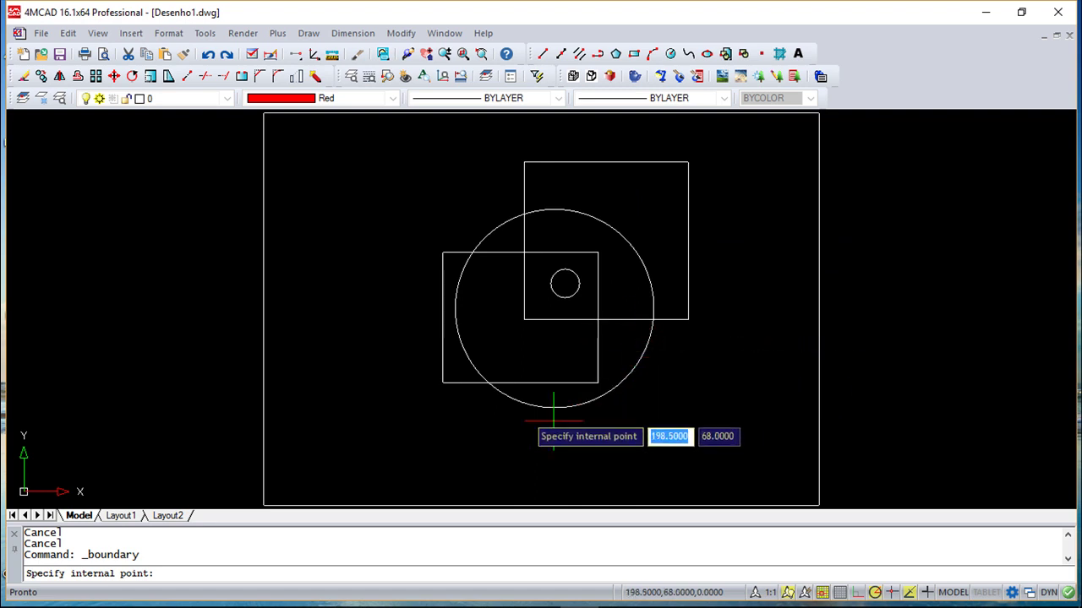
left_click(622, 337)
key("Return")
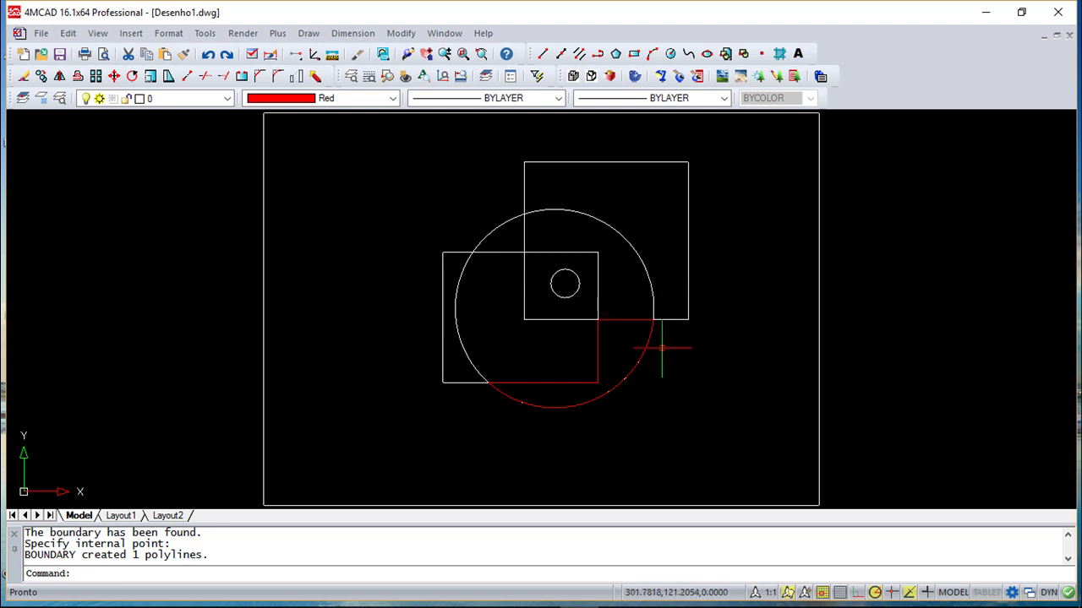
- Select the large circle and the red boundary polyline in turn to compare them, and undo the boundary
left_click(652, 288)
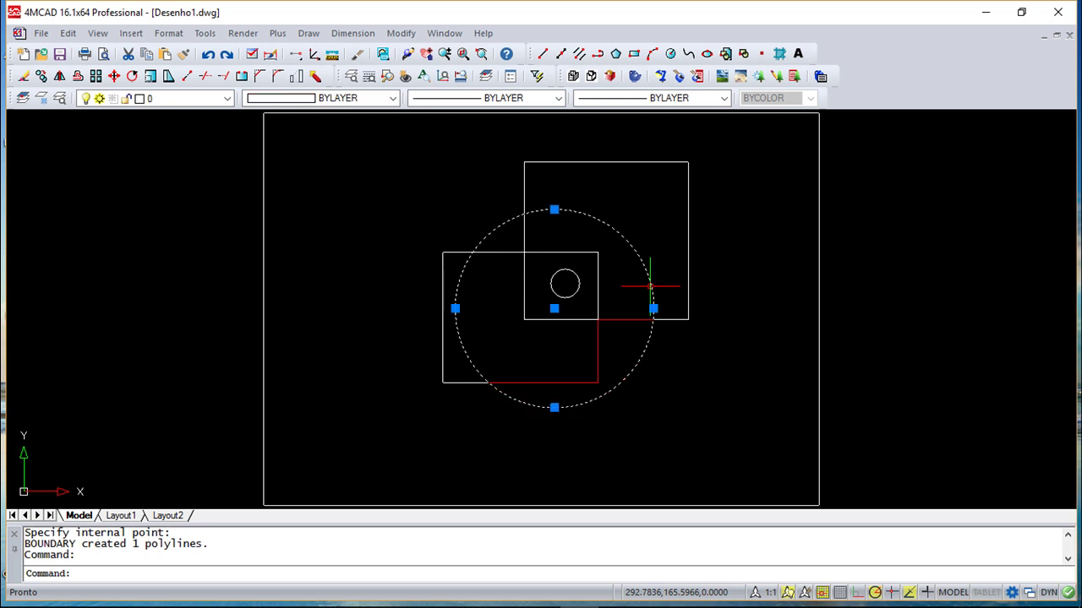
key("Escape")
key("Escape")
left_click(641, 356)
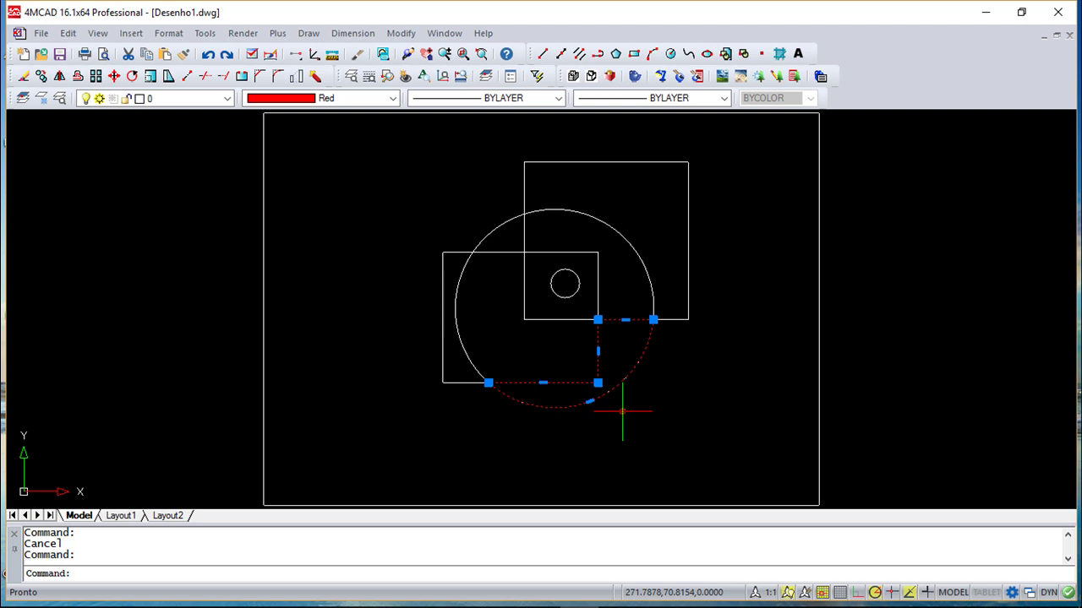
key("Escape")
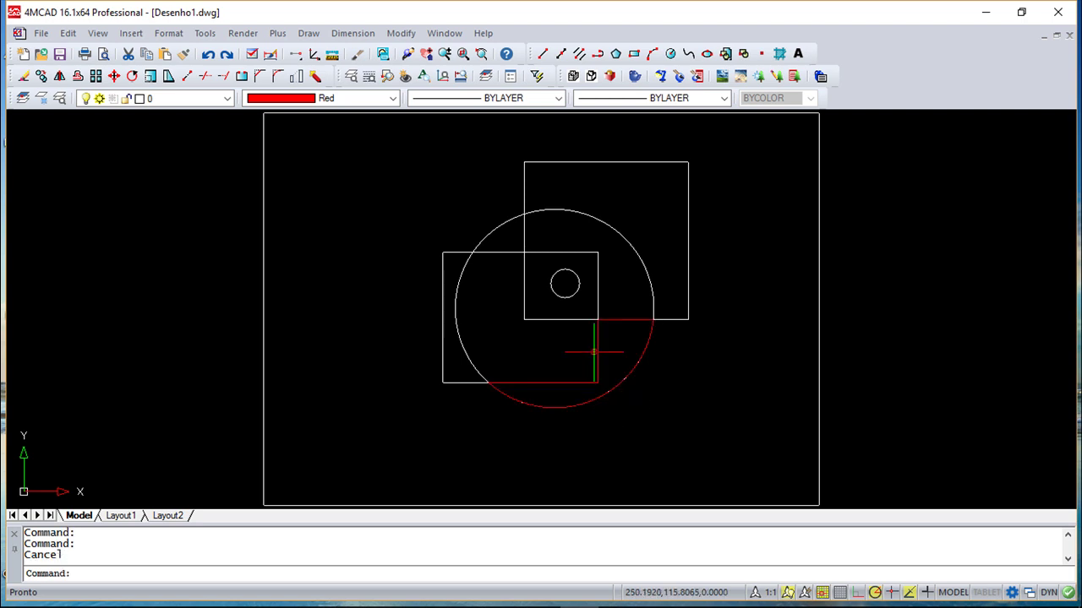
left_click(208, 54)
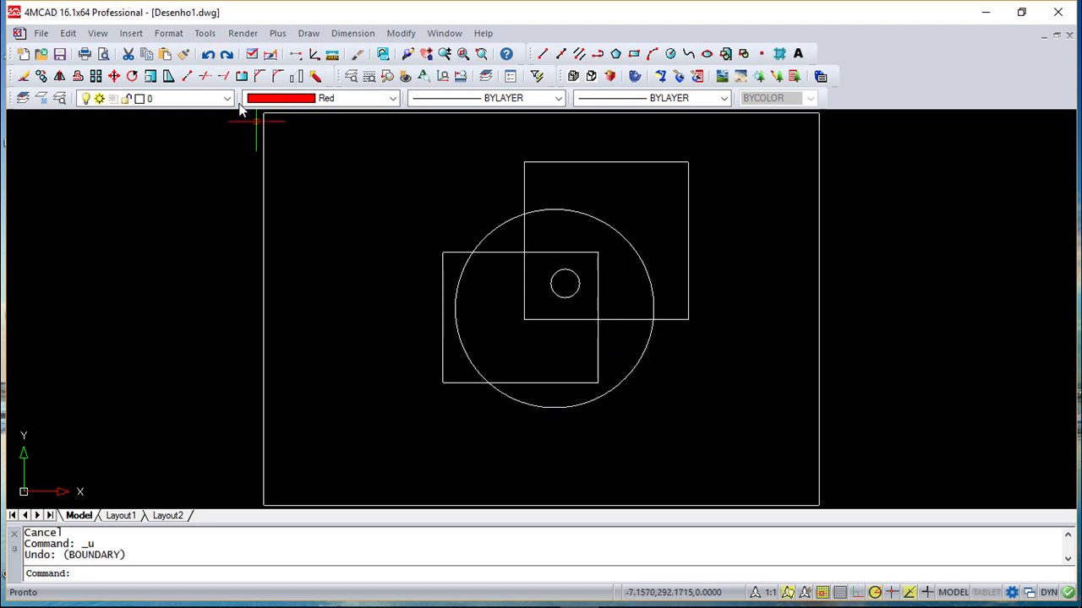
- Start the Hatch command and review its gradient settings, the ANSI pattern palette and the hatch options without changing them
left_click(306, 34)
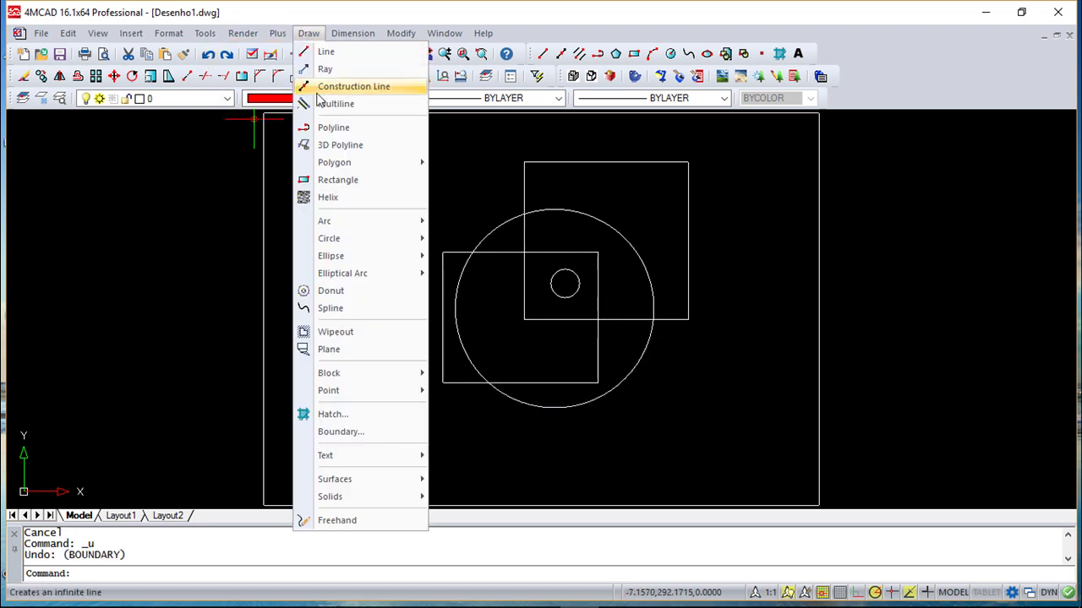
left_click(354, 415)
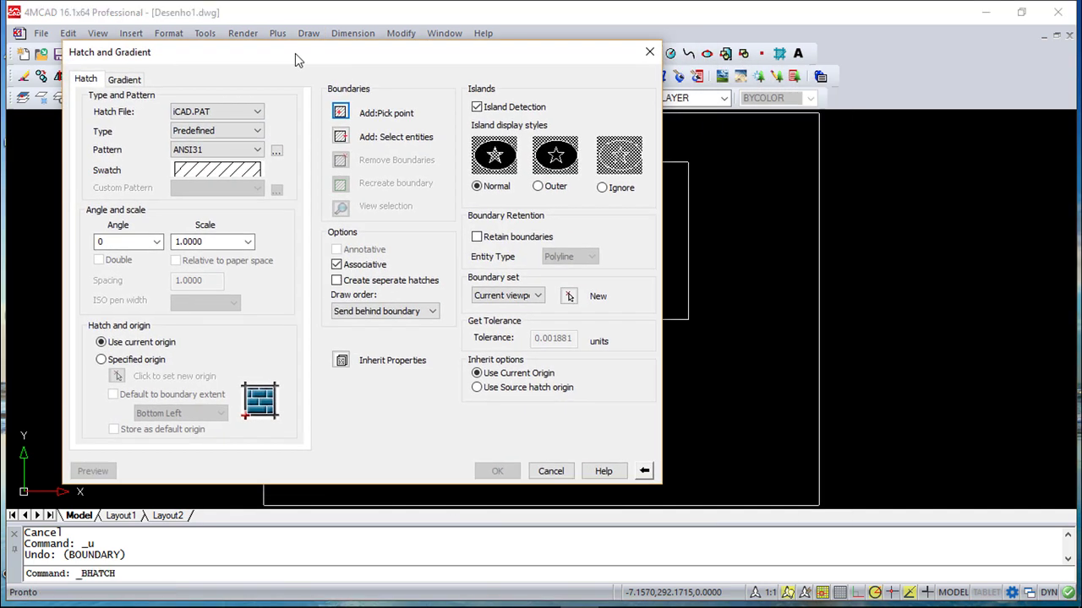
left_click_drag(296, 55, 262, 71)
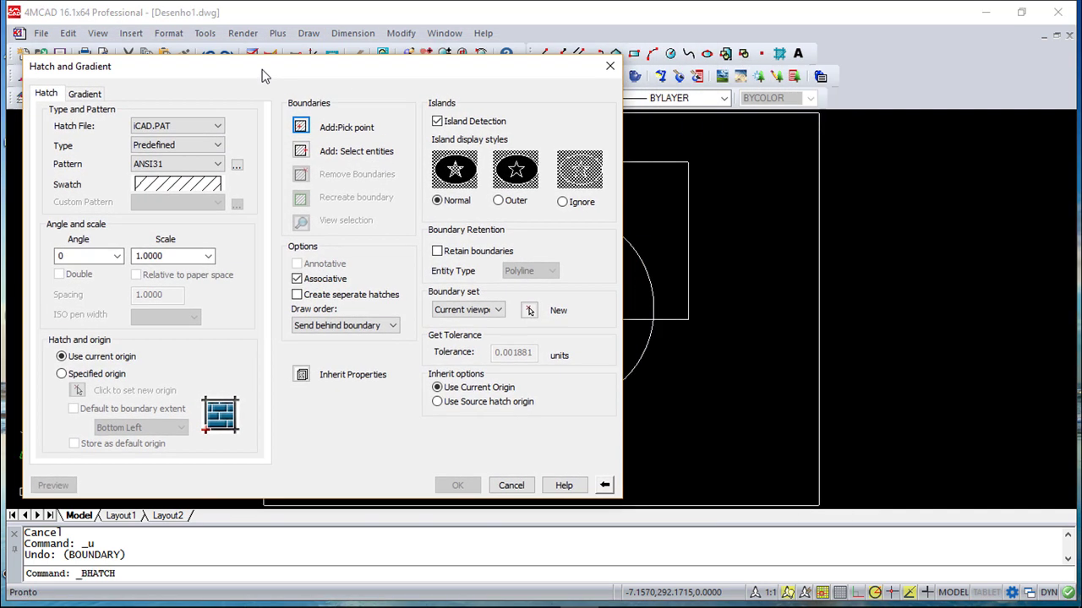
left_click(90, 96)
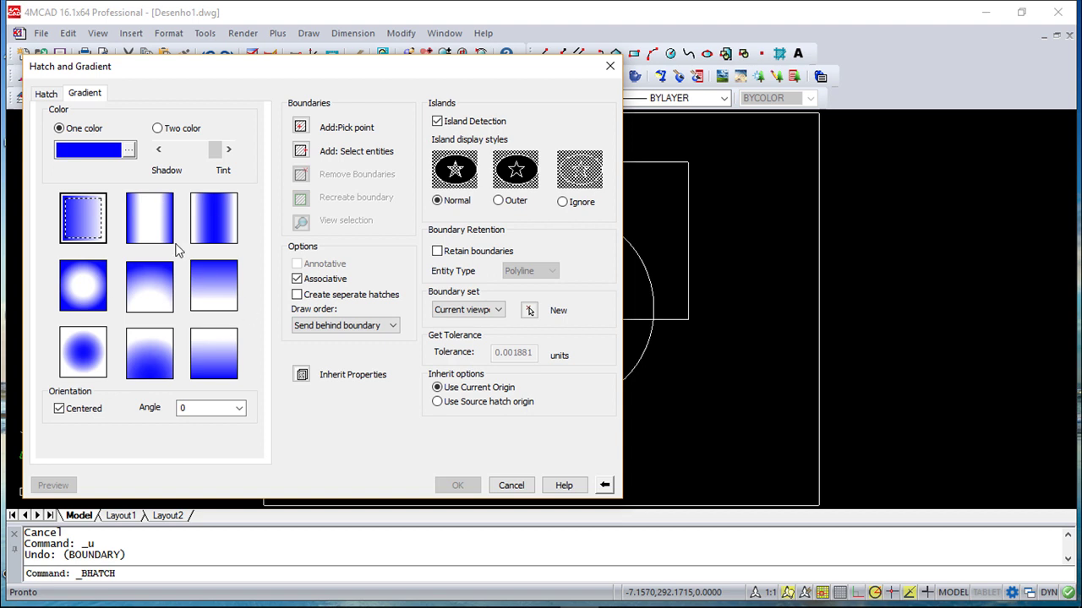
left_click(45, 95)
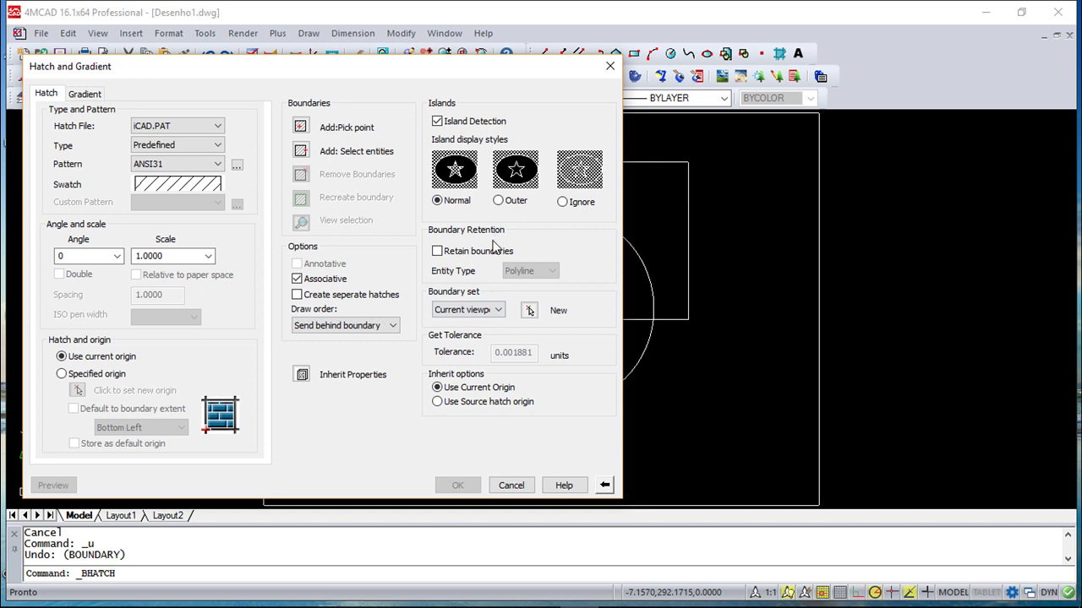
left_click(237, 164)
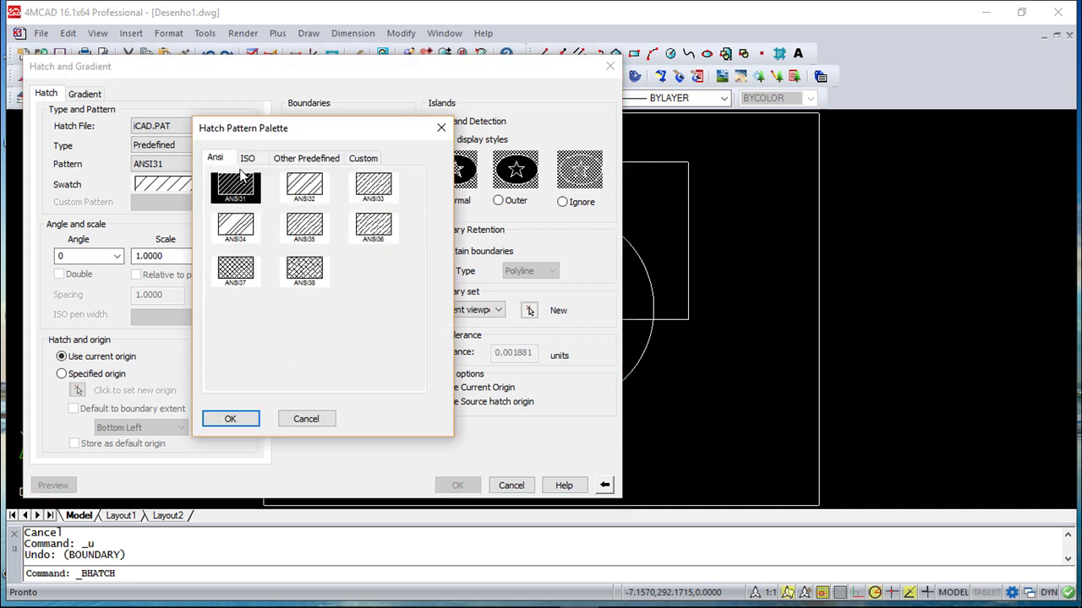
left_click(306, 420)
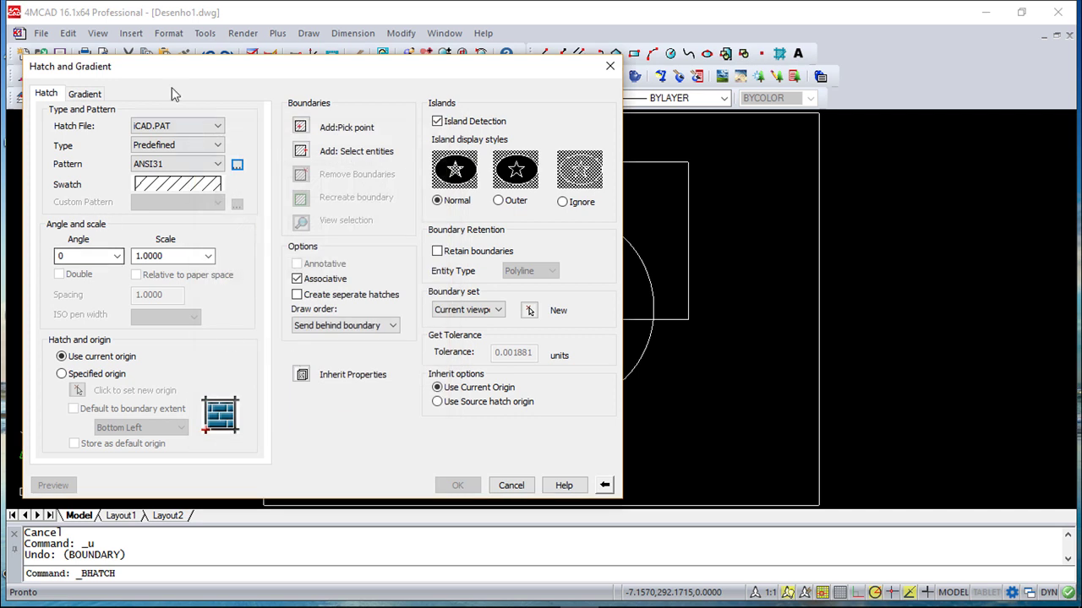
left_click_drag(174, 72, 396, 76)
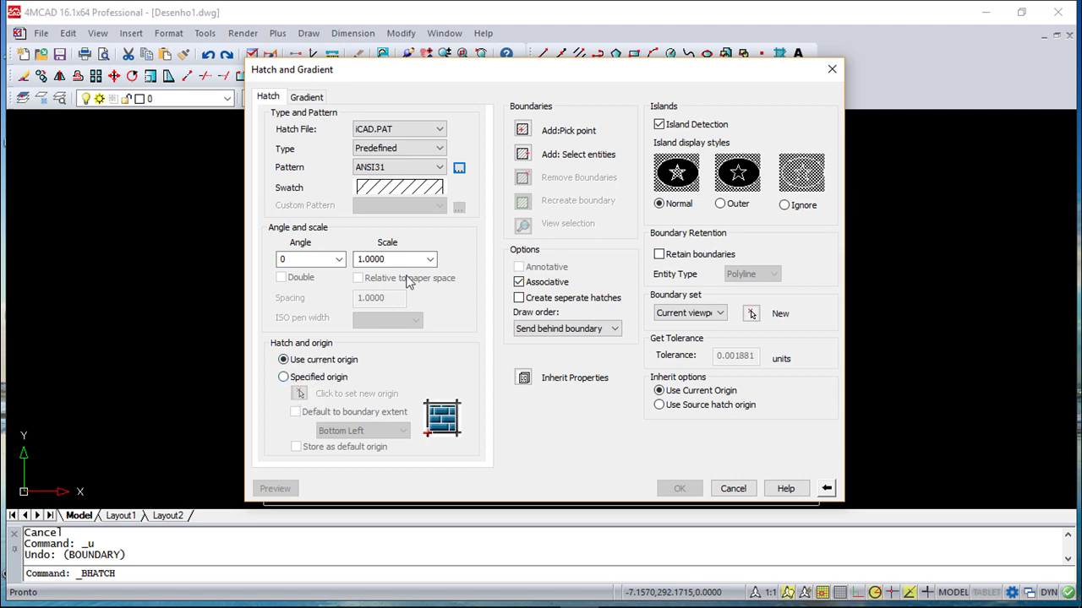
mouse_move(482, 79)
left_mouse_down()
mouse_move(369, 350)
mouse_move(364, 372)
mouse_move(377, 373)
left_mouse_up()
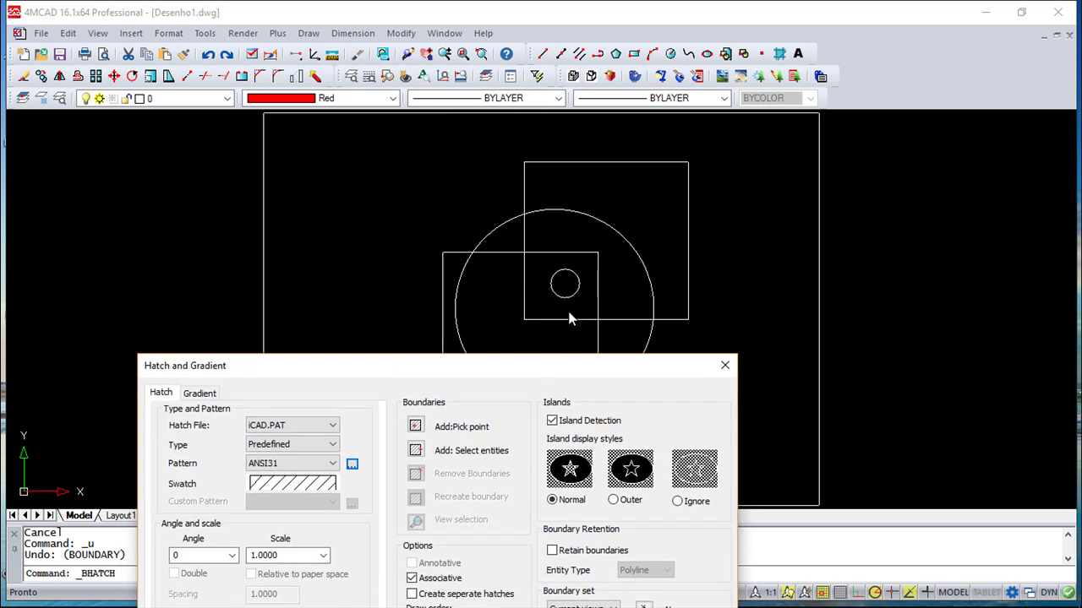
left_click_drag(539, 367, 581, 120)
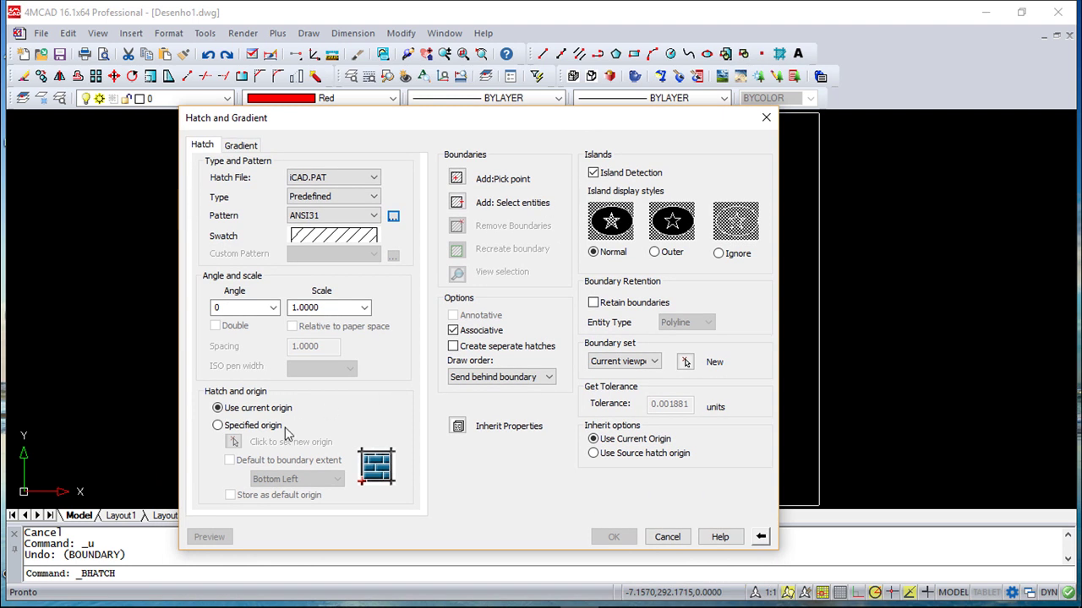
left_click(317, 236)
- Pick the area shared by the large circle and the lower-left square, outside the upper-right square, as the hatch boundary
left_click(457, 180)
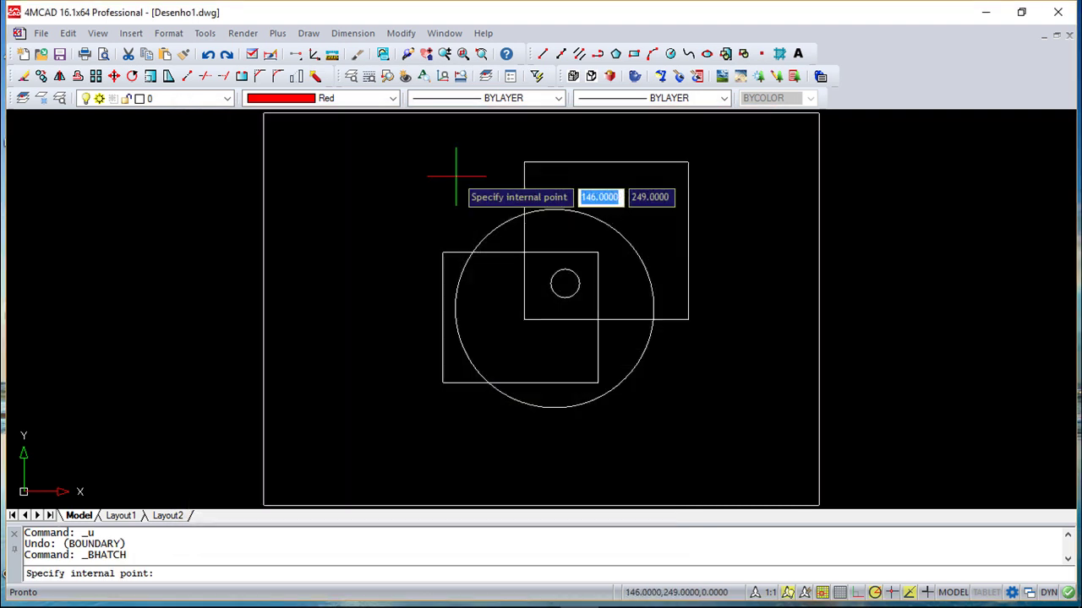
left_click(533, 341)
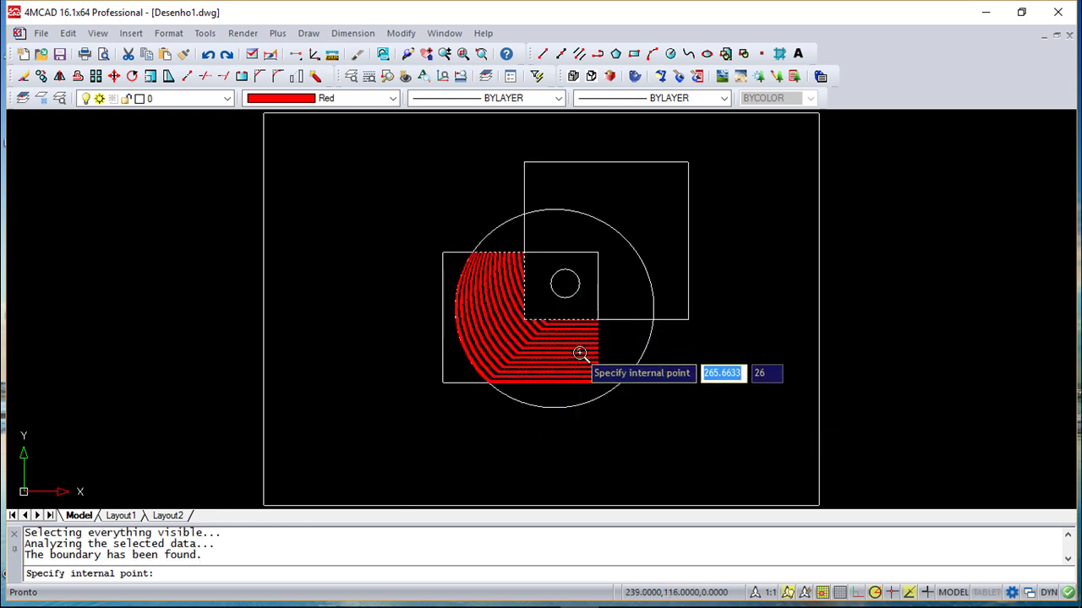
scroll(580, 354, "up", 3)
scroll(580, 338, "down", 2)
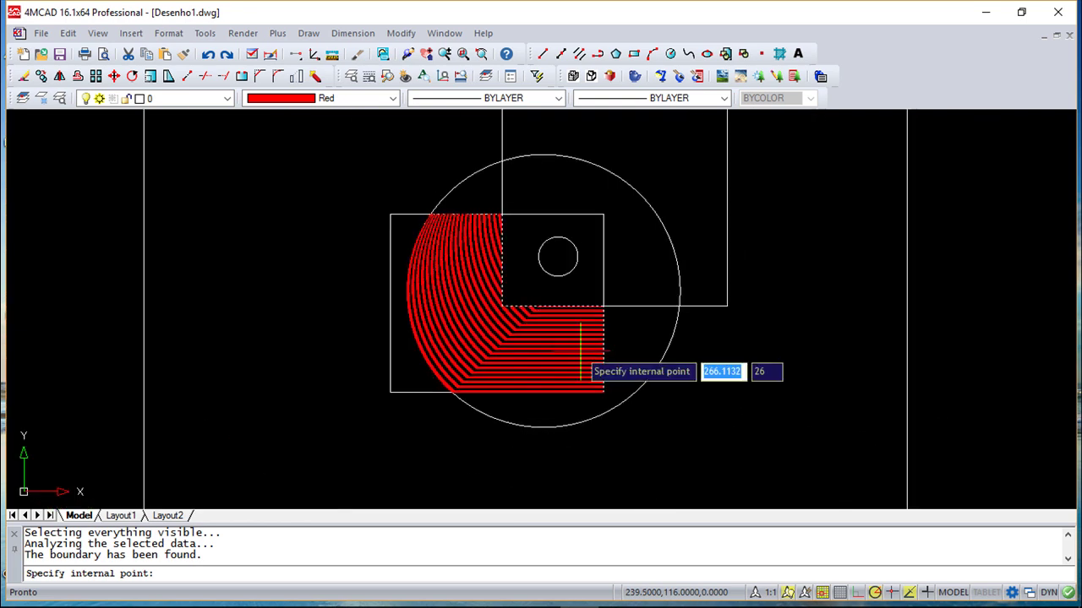
scroll(580, 353, "up", 1)
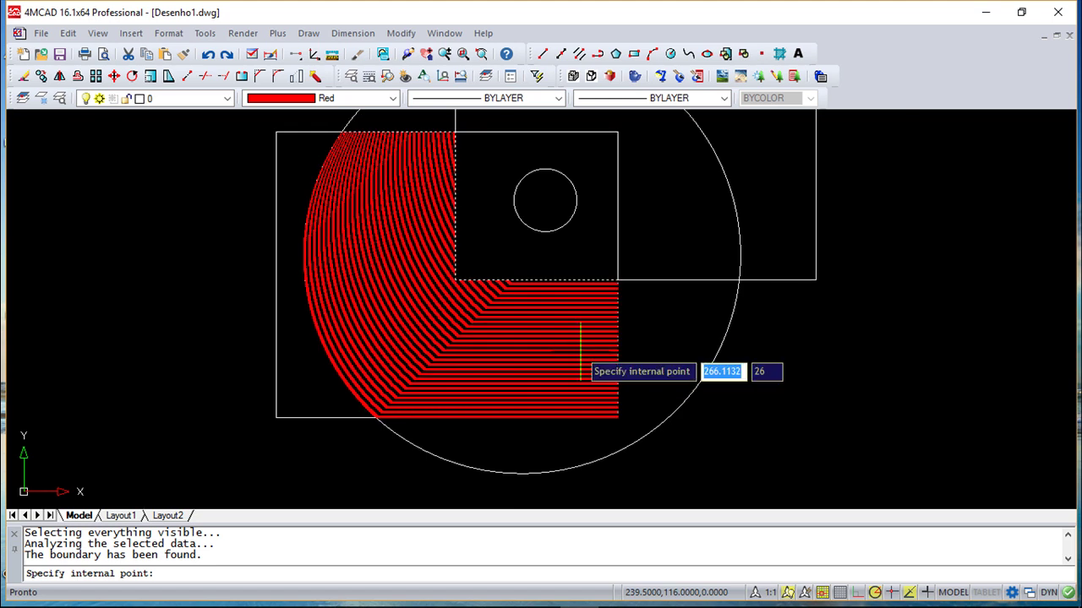
key("Return")
- Set the ANSI31 hatch scale to 10
left_click(404, 280)
double_click(389, 281)
type("10")
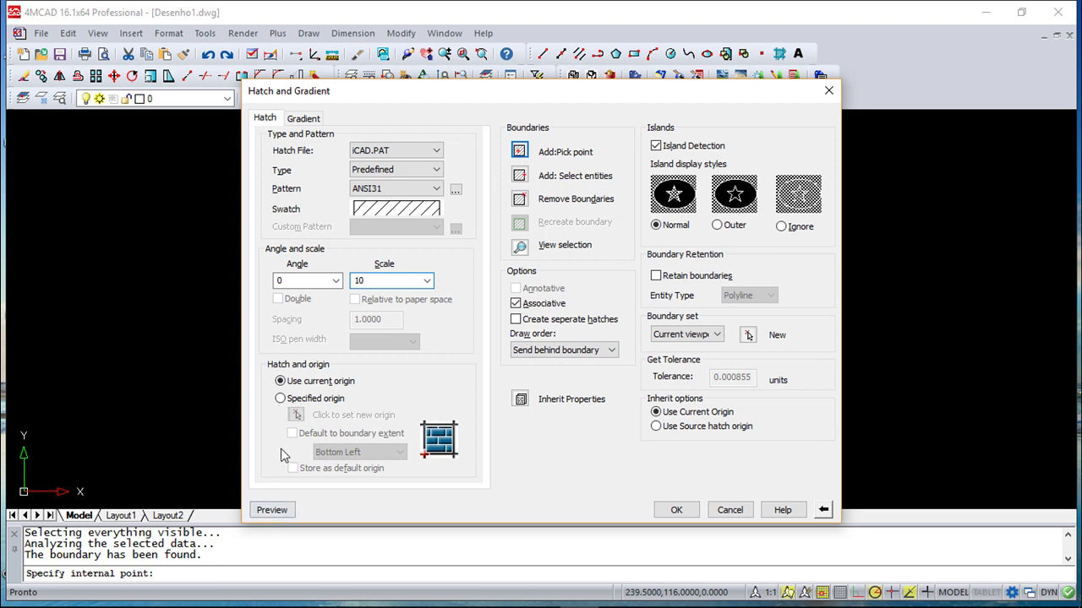
- Set the hatch scale to 5 and pick a point again inside the already chosen hatch area
double_click(296, 280)
mouse_move(441, 86)
left_mouse_down()
mouse_move(751, 303)
mouse_move(655, 308)
mouse_move(594, 69)
mouse_move(667, 68)
left_mouse_up()
double_click(605, 262)
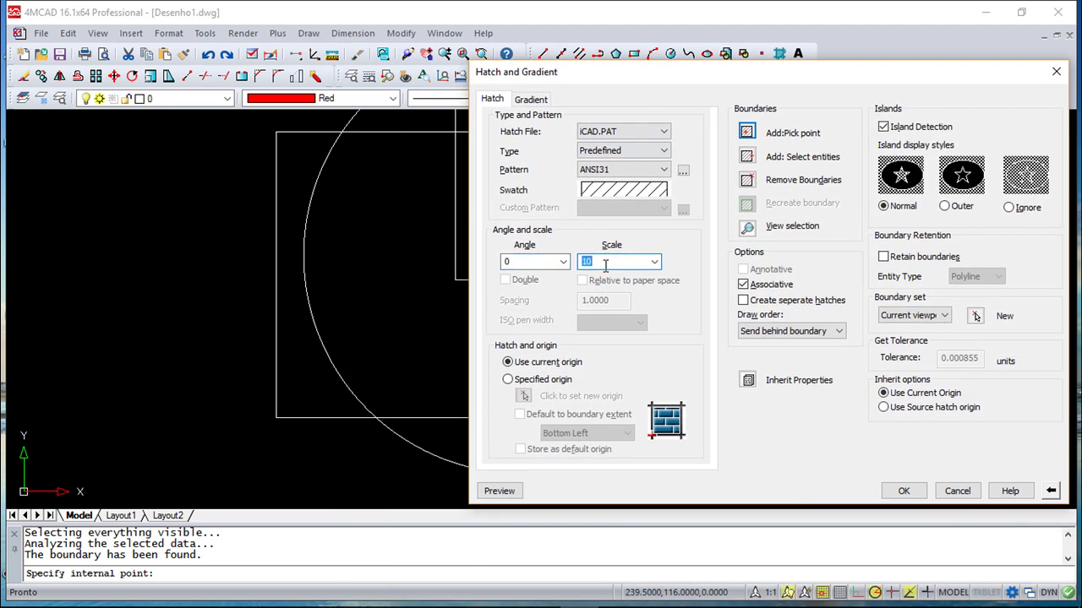
left_click(748, 131)
scroll(491, 339, "down", 5)
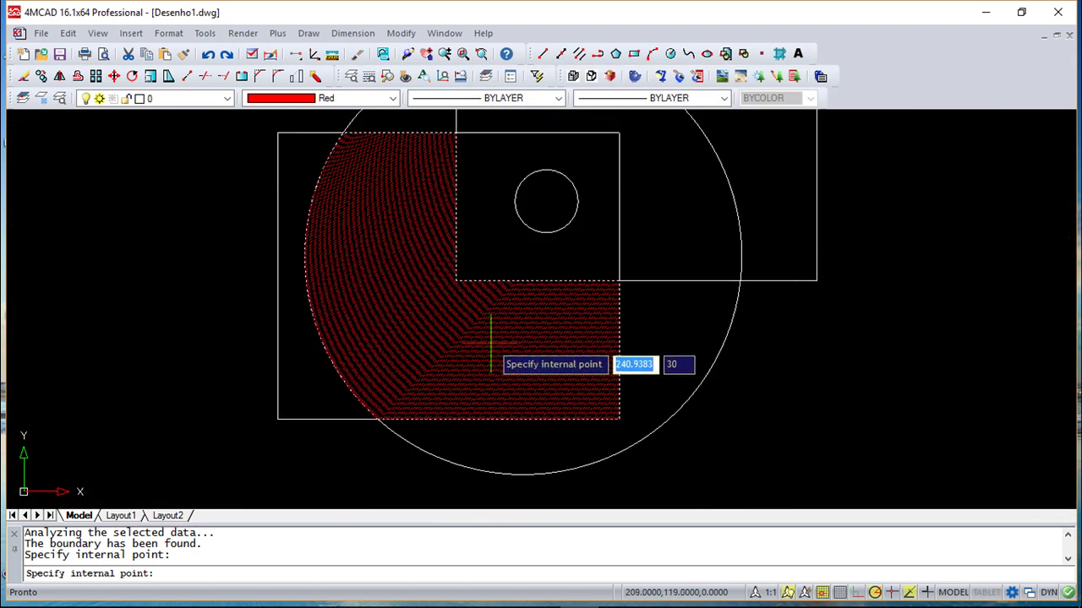
left_click(491, 355)
key("Return")
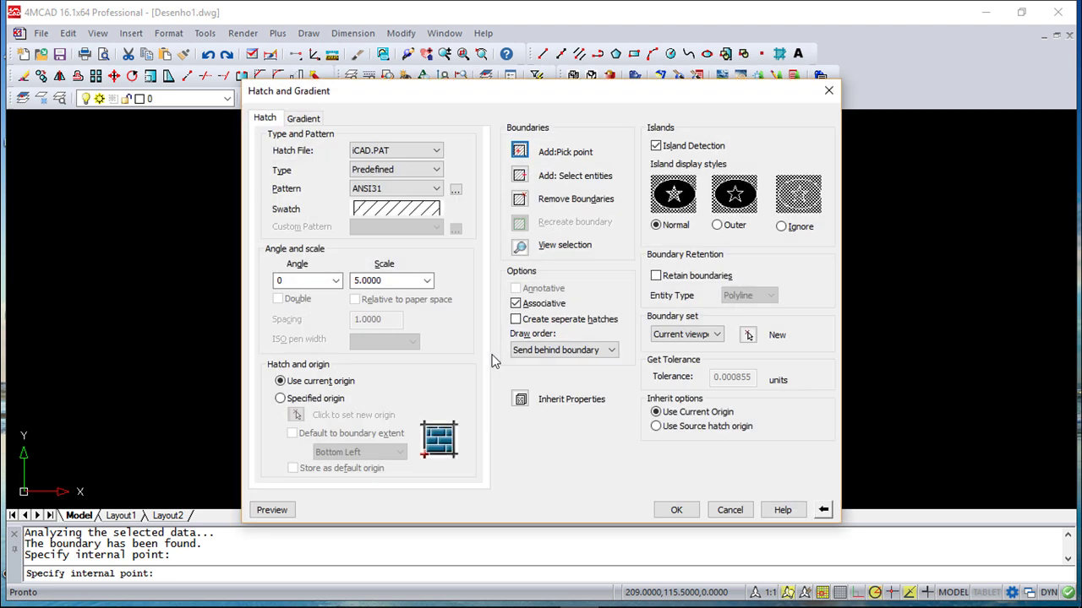
- Set the hatch scale to 8 and check the chosen area in the drawing
double_click(391, 281)
type("8")
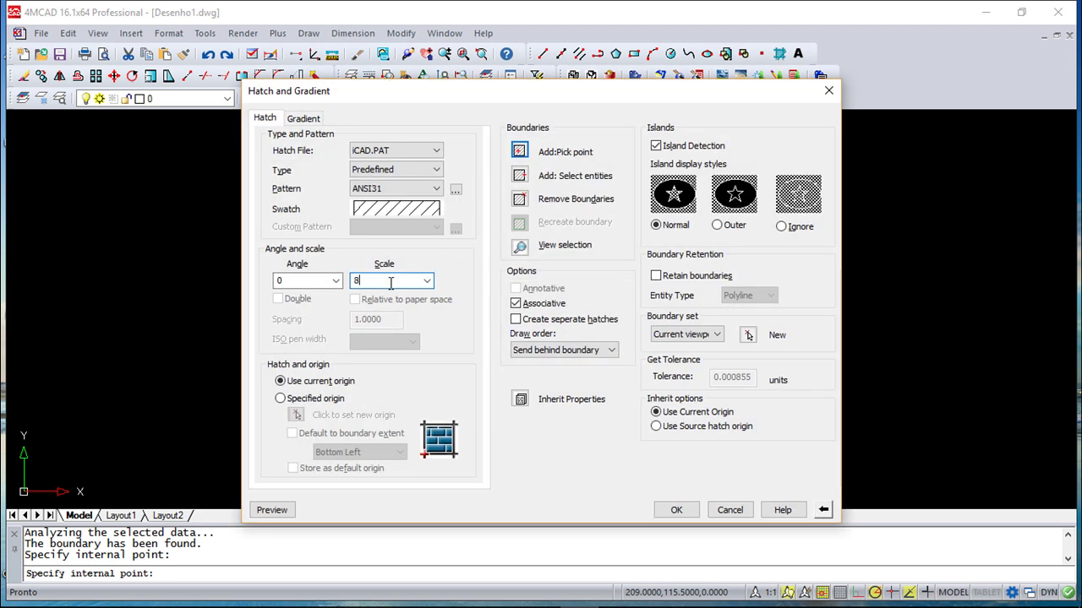
left_click(519, 152)
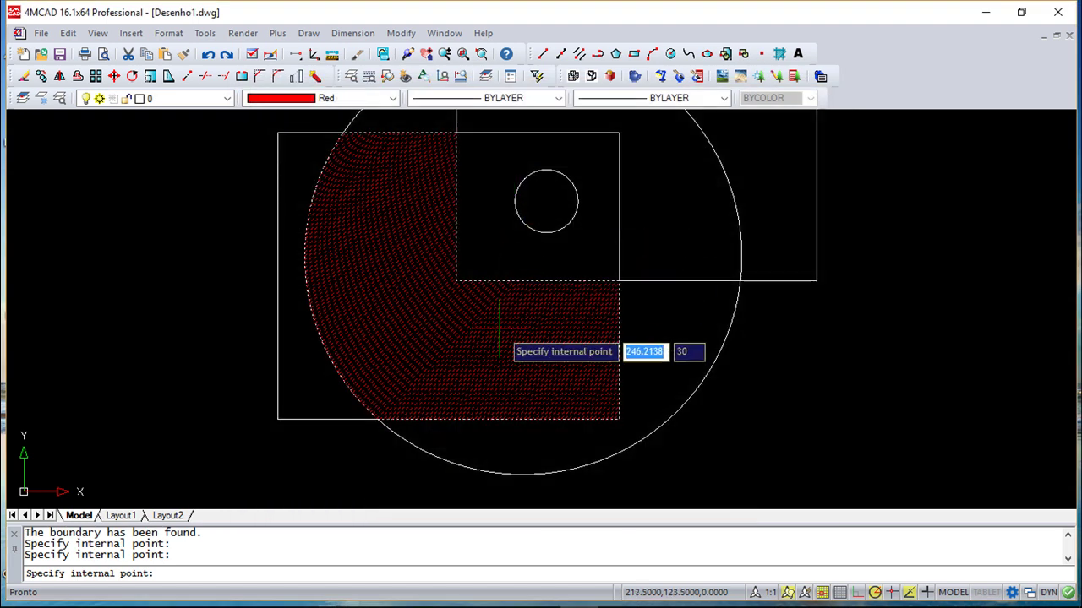
scroll(504, 331, "down", 1)
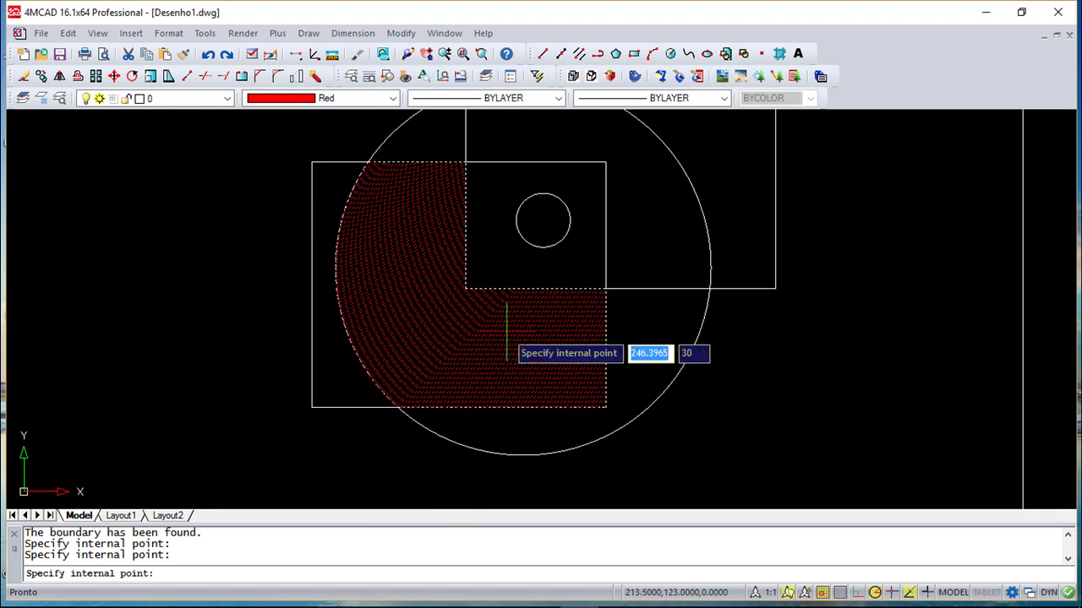
key("Return")
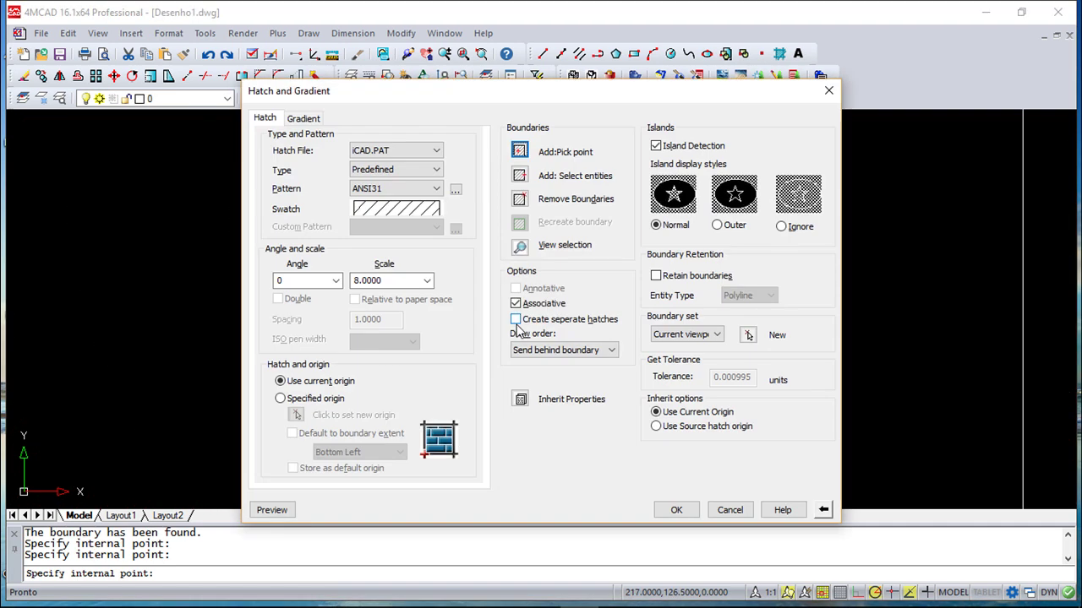
- Move the hatch dialog aside to view the drawing, and cancel the hatch
mouse_move(531, 98)
left_mouse_down()
mouse_move(930, 296)
mouse_move(880, 309)
left_mouse_up()
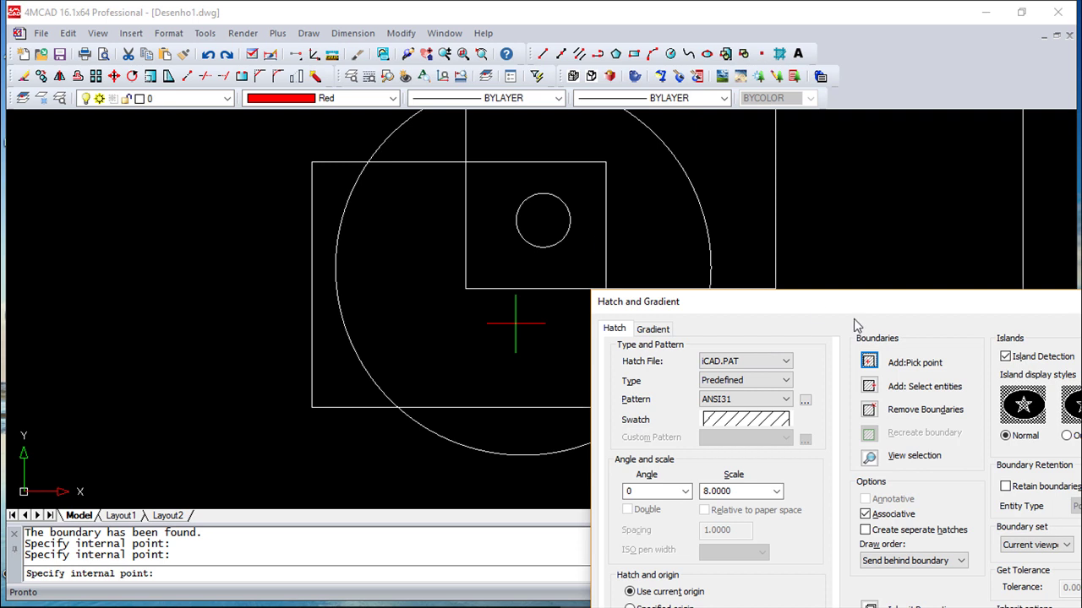
mouse_move(901, 312)
left_mouse_down()
mouse_move(803, 251)
mouse_move(818, 219)
mouse_move(819, 261)
left_mouse_up()
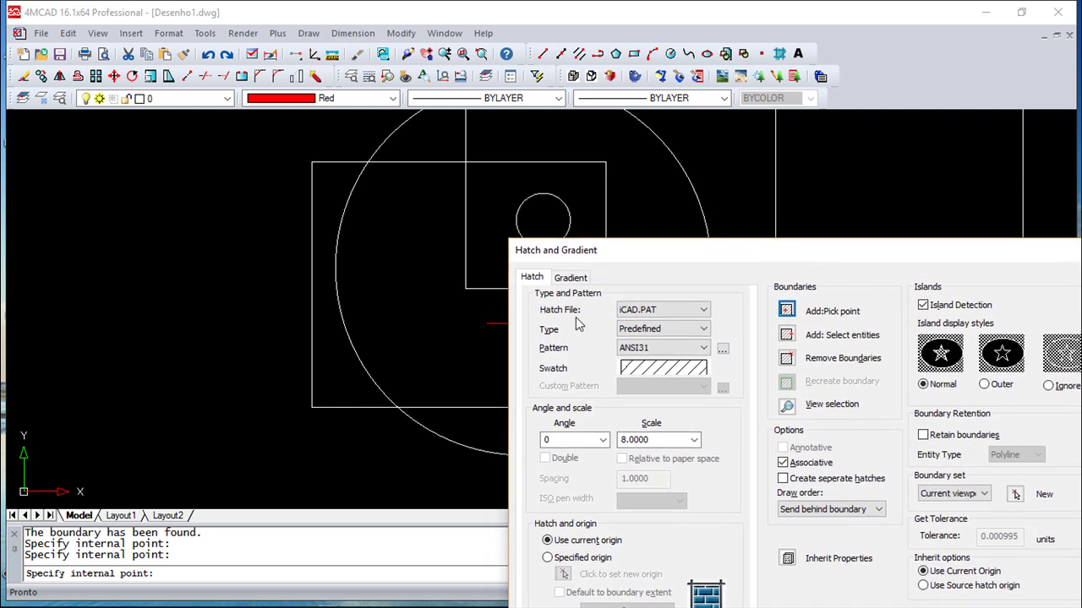
left_click_drag(896, 249, 725, 148)
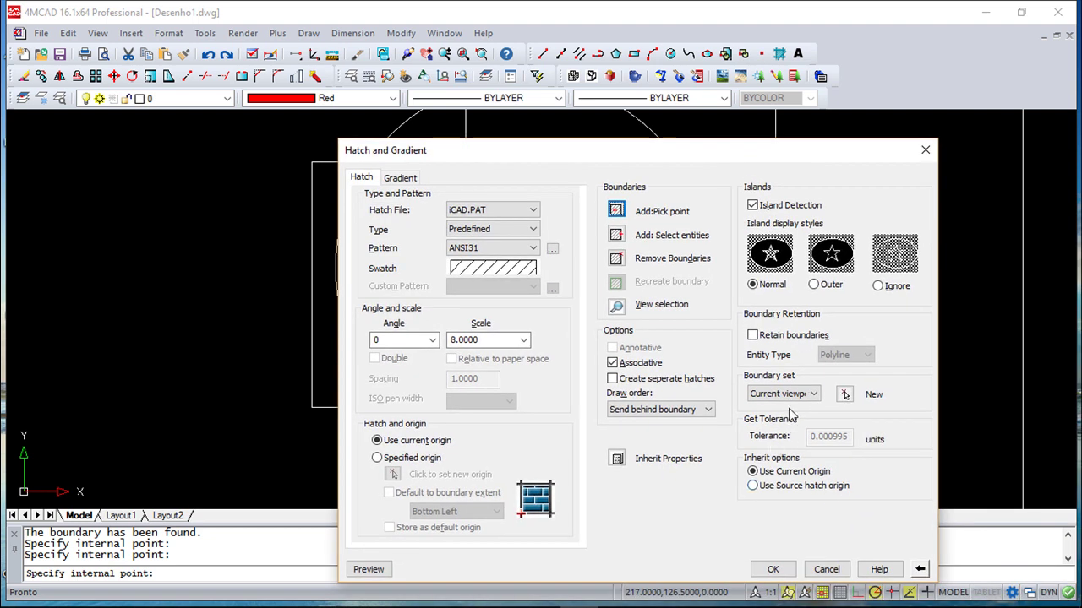
left_click(825, 568)
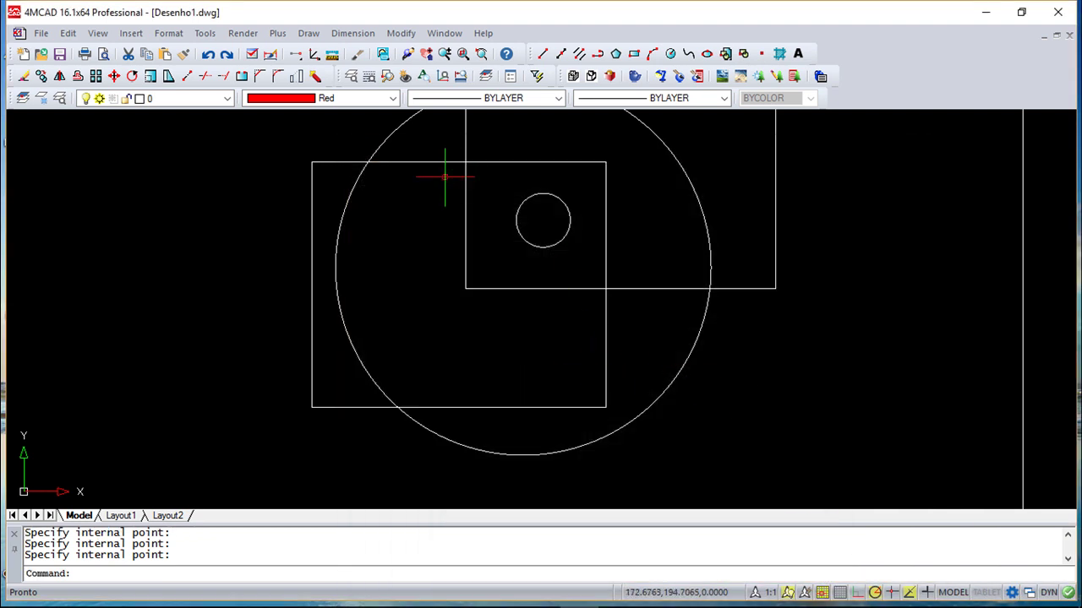
- Start a new hatch and pick an internal point in the two squares' overlap, outside the small circle
key("Return")
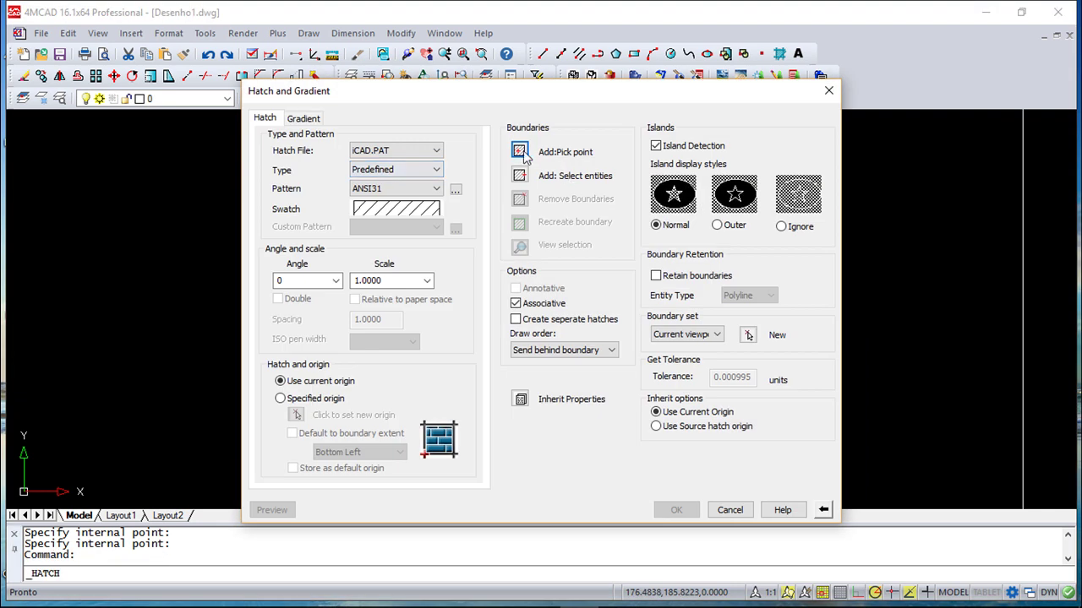
left_click(519, 153)
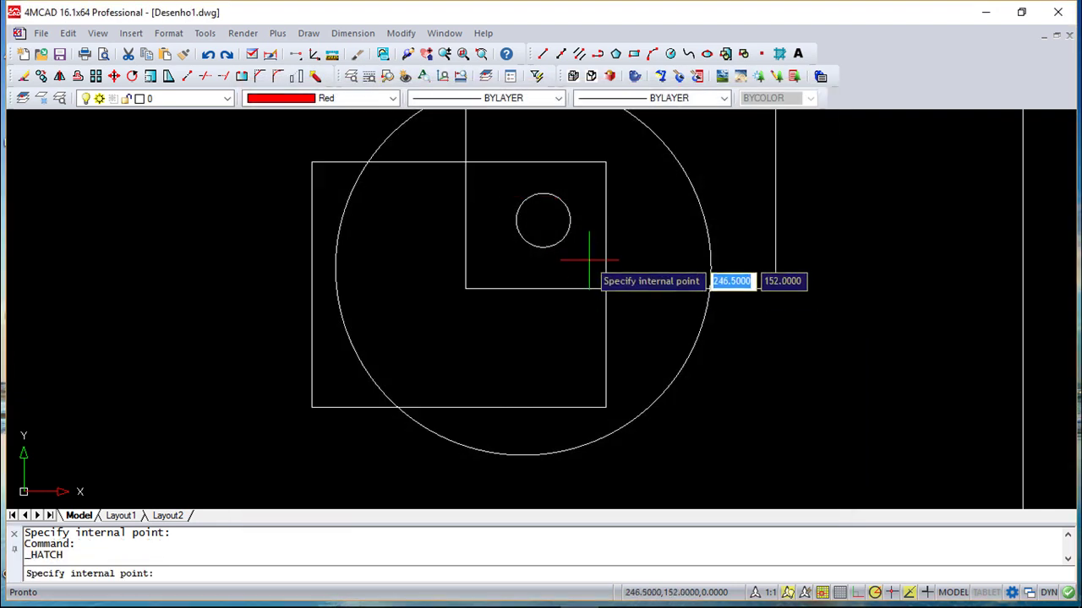
left_click(580, 262)
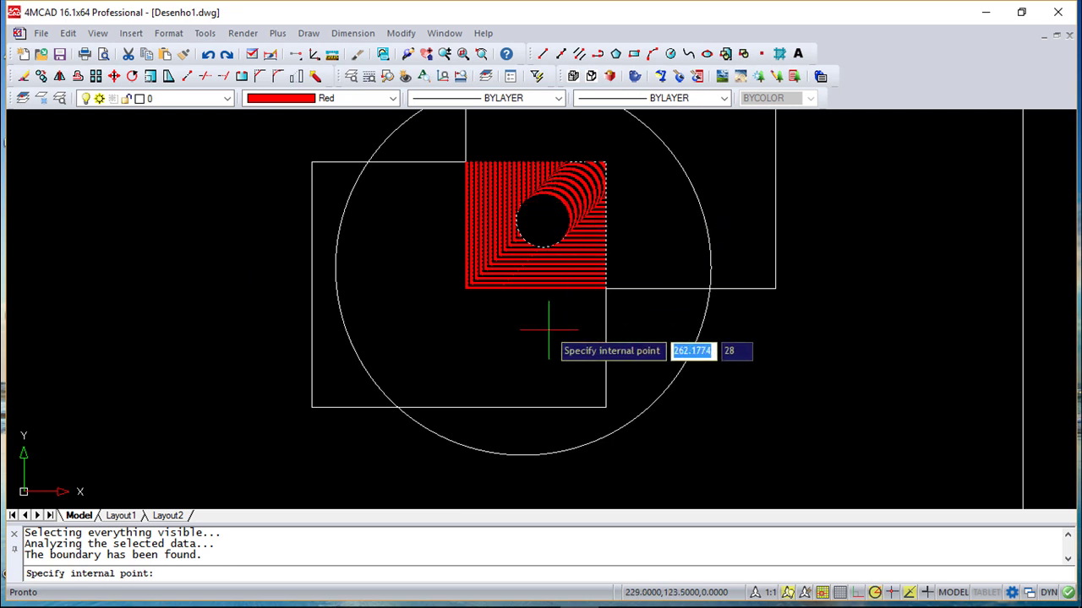
key("Return")
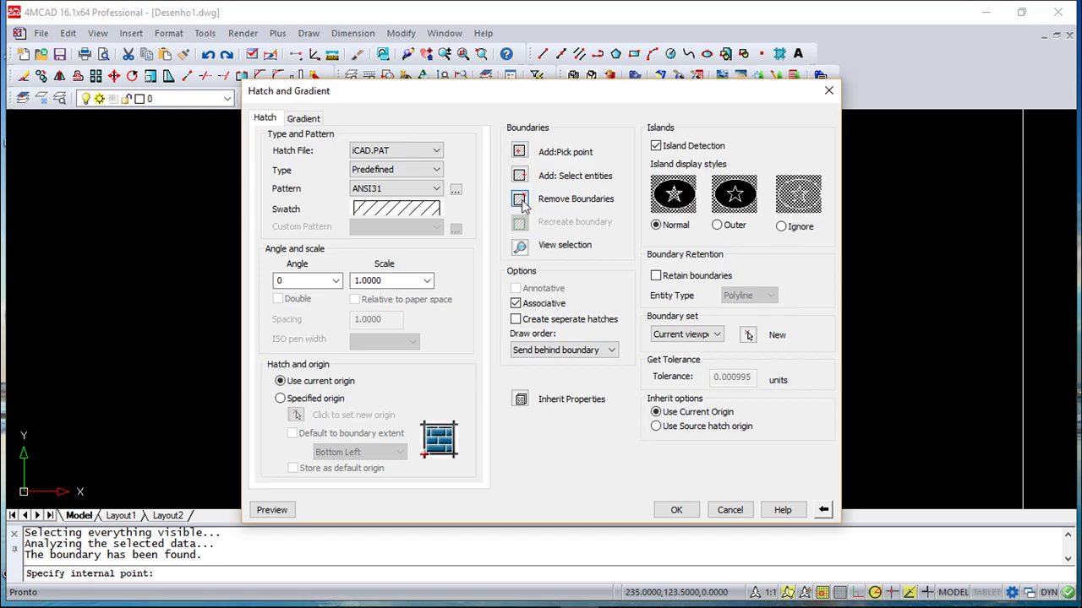
- Try removing the small circle from the hatch boundaries, preview the hatch and return to its settings
left_click(538, 201)
left_click(557, 245)
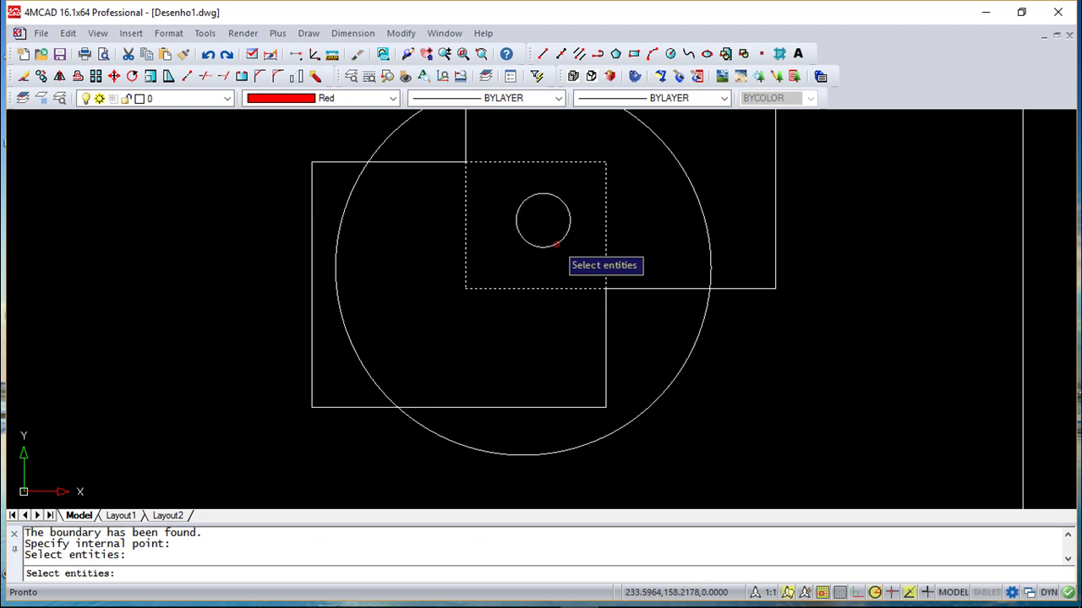
key("Return")
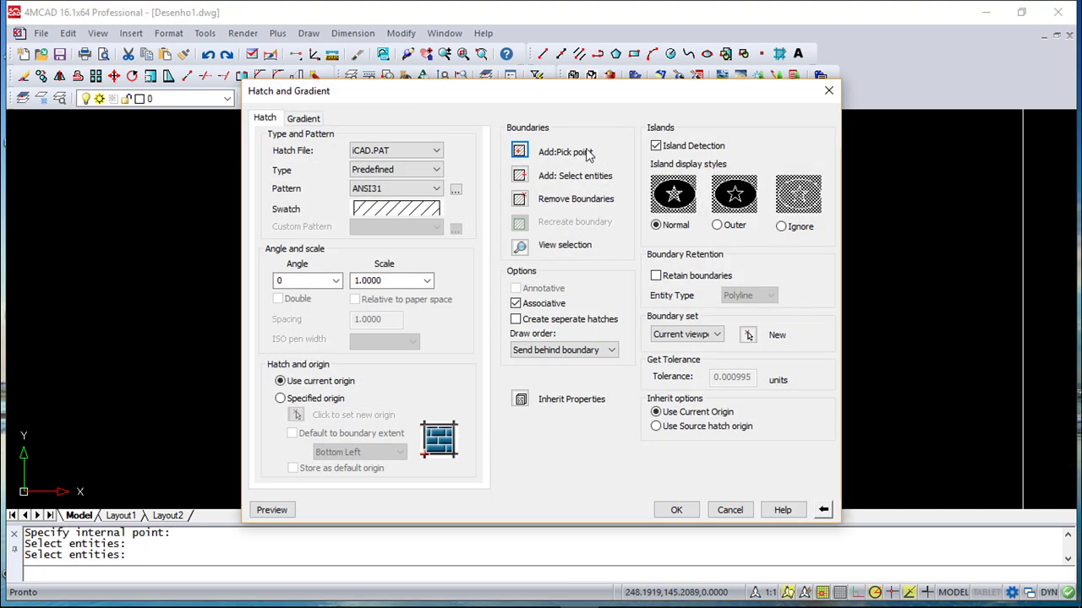
left_click(271, 510)
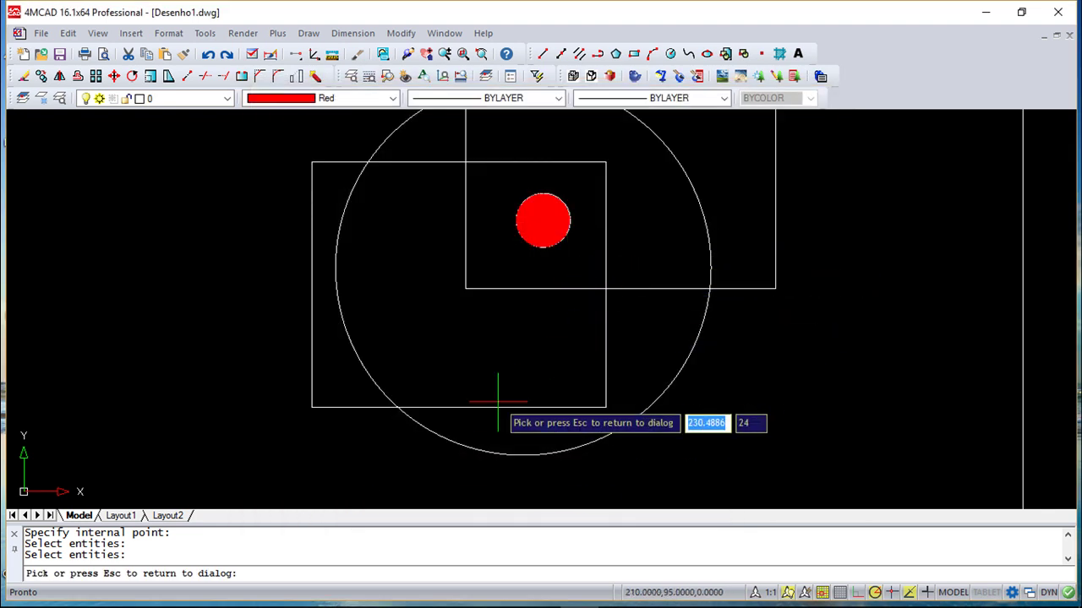
key("Escape")
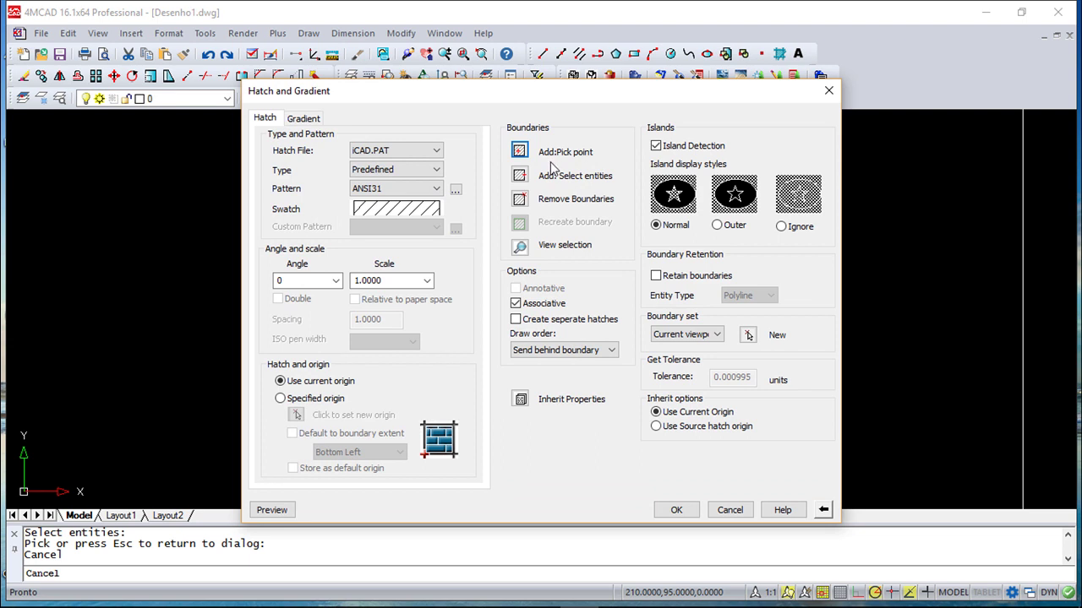
- Add the squares' overlap area around the small circle to the hatch boundaries by picking an internal point
left_click(521, 150)
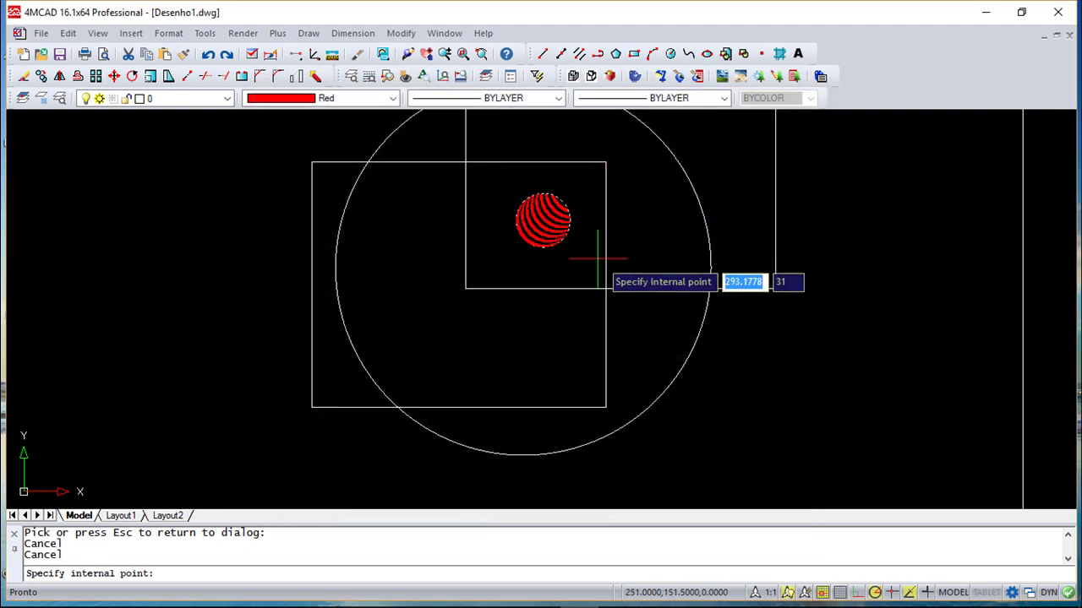
left_click(594, 259)
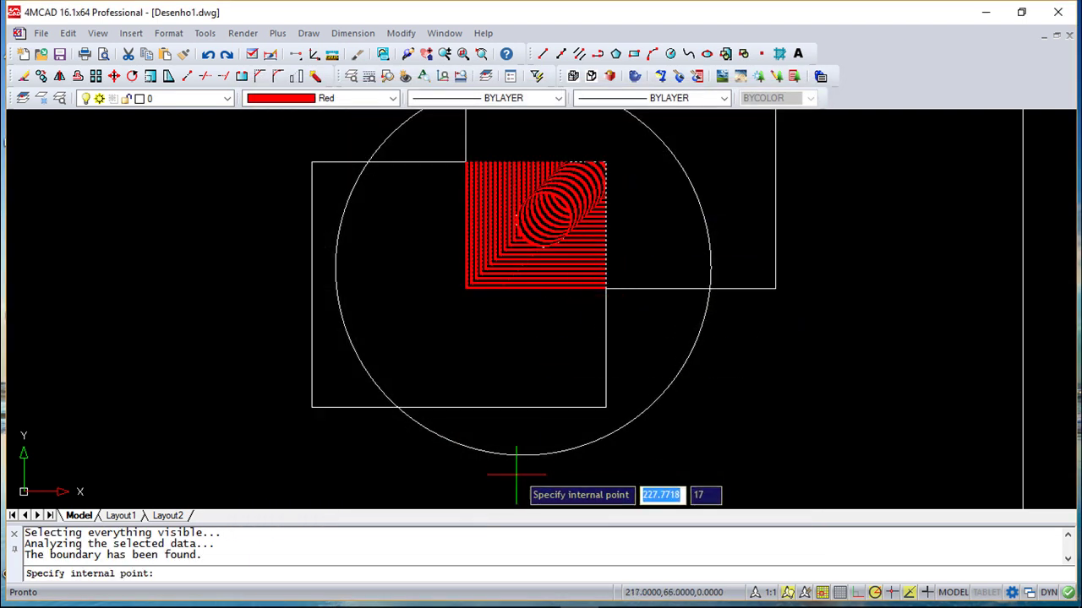
key("Return")
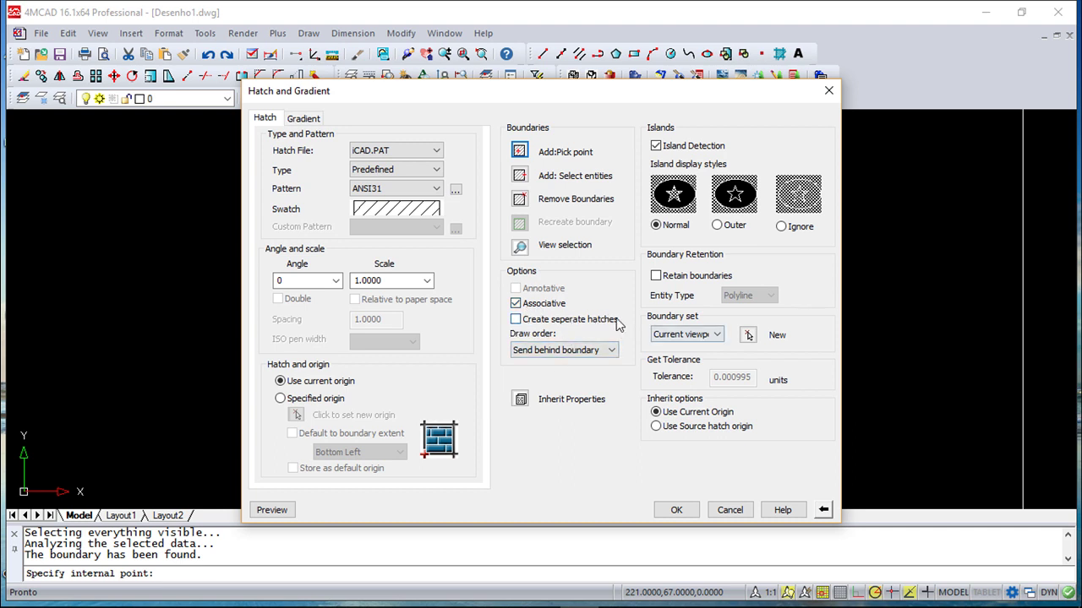
- Keep the draw order at Send behind boundary, and try the Outer and Ignore island styles before restoring Normal
left_click(612, 351)
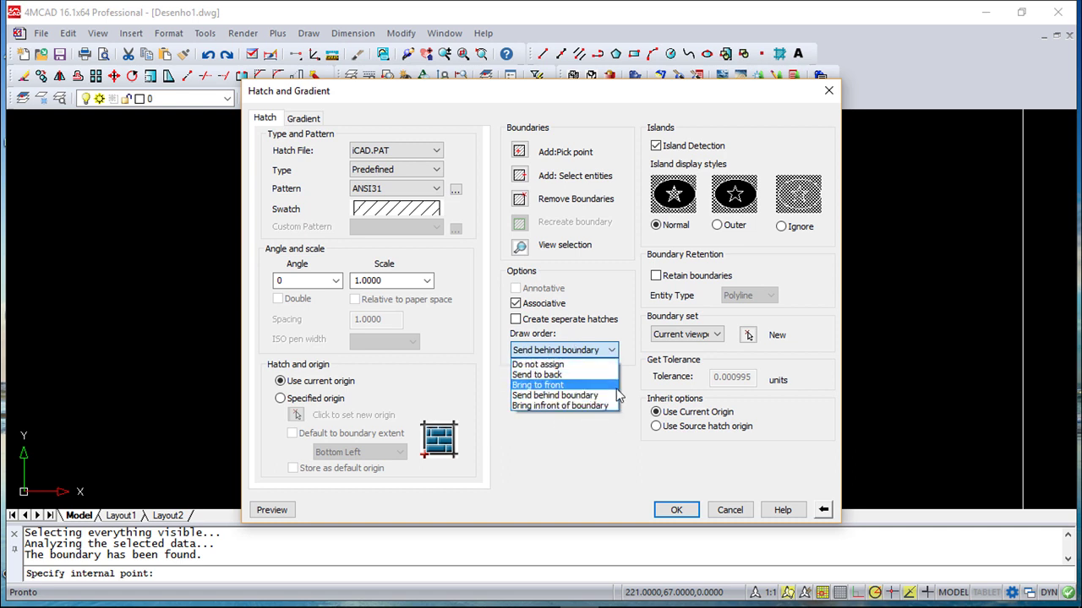
left_click(558, 395)
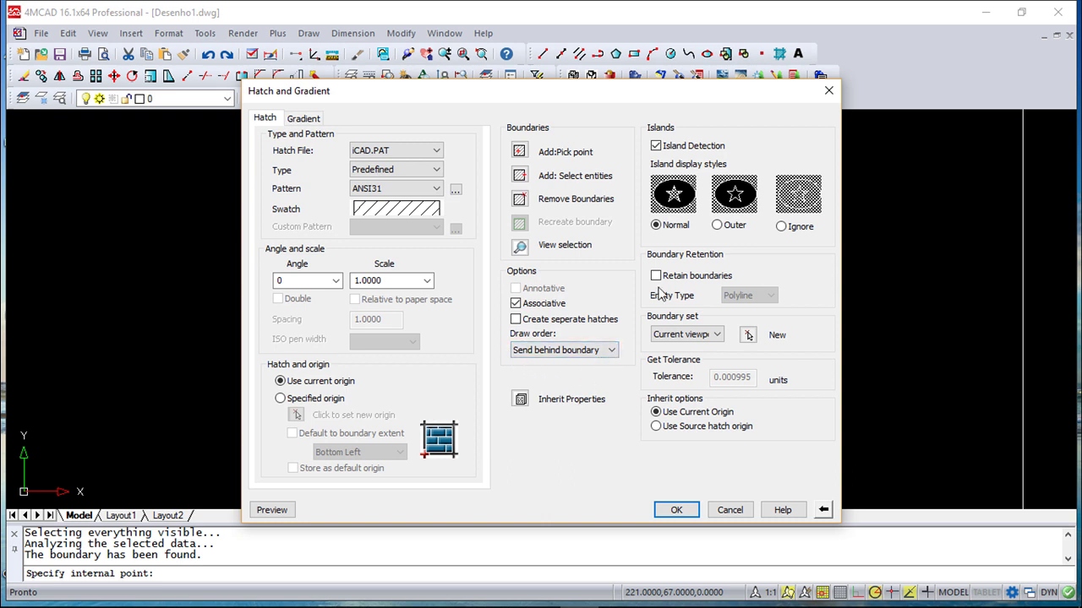
left_click(717, 226)
left_click(781, 226)
left_click(657, 226)
- Try retaining the boundaries with entity type Polyline, and switch boundary retention off again
left_click(657, 276)
left_click(767, 296)
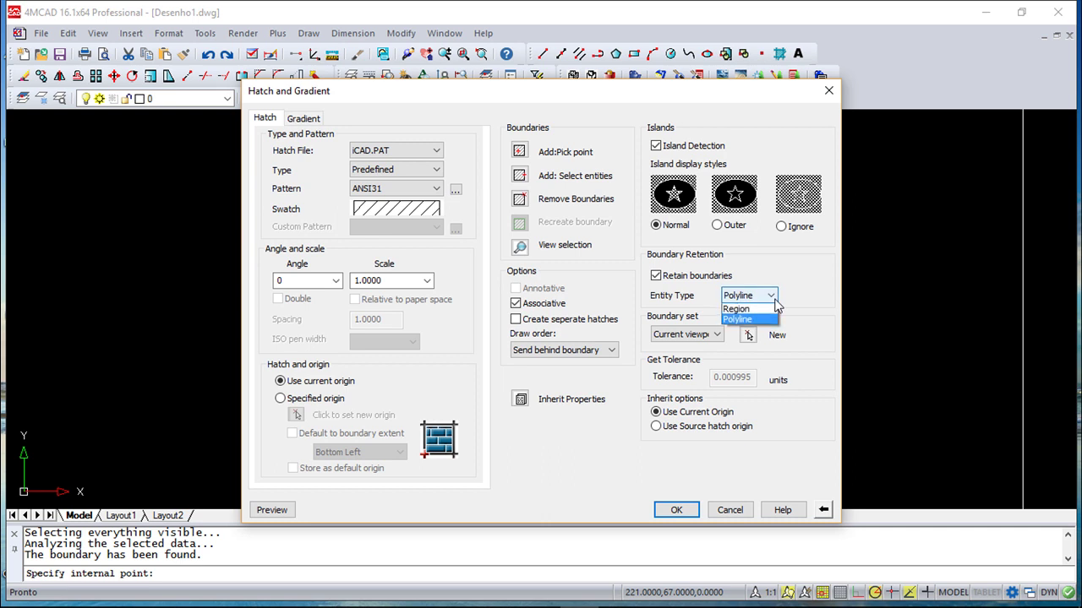
left_click(744, 320)
left_click(656, 276)
- Check the drawing behind the hatch settings, then retain the boundaries as Polyline and apply the ANSI31 hatch
mouse_move(676, 88)
left_mouse_down()
mouse_move(645, 307)
mouse_move(644, 431)
left_mouse_up()
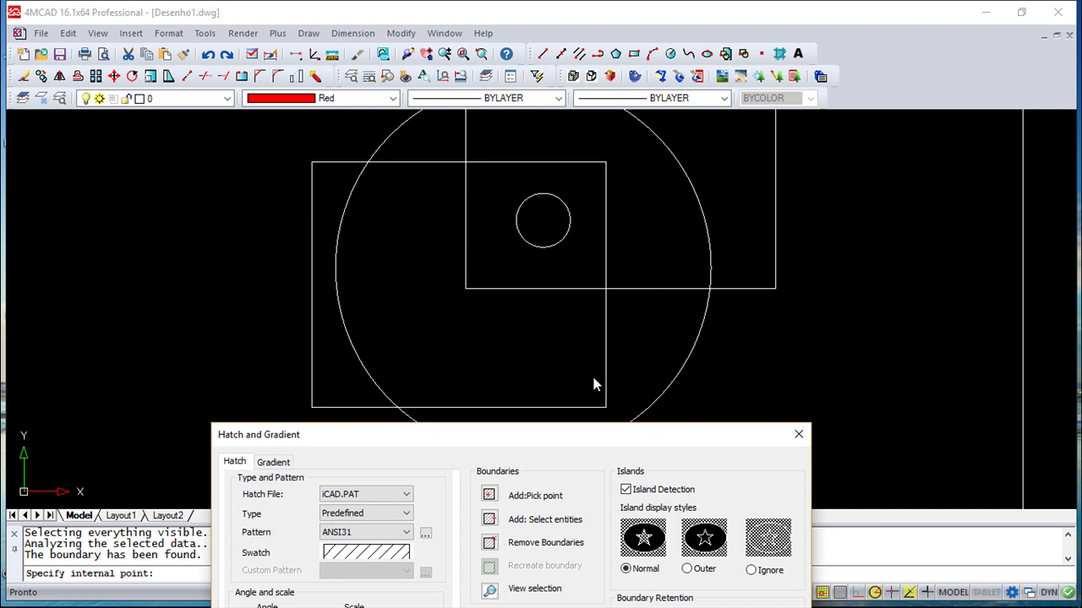
left_click_drag(605, 437, 604, 99)
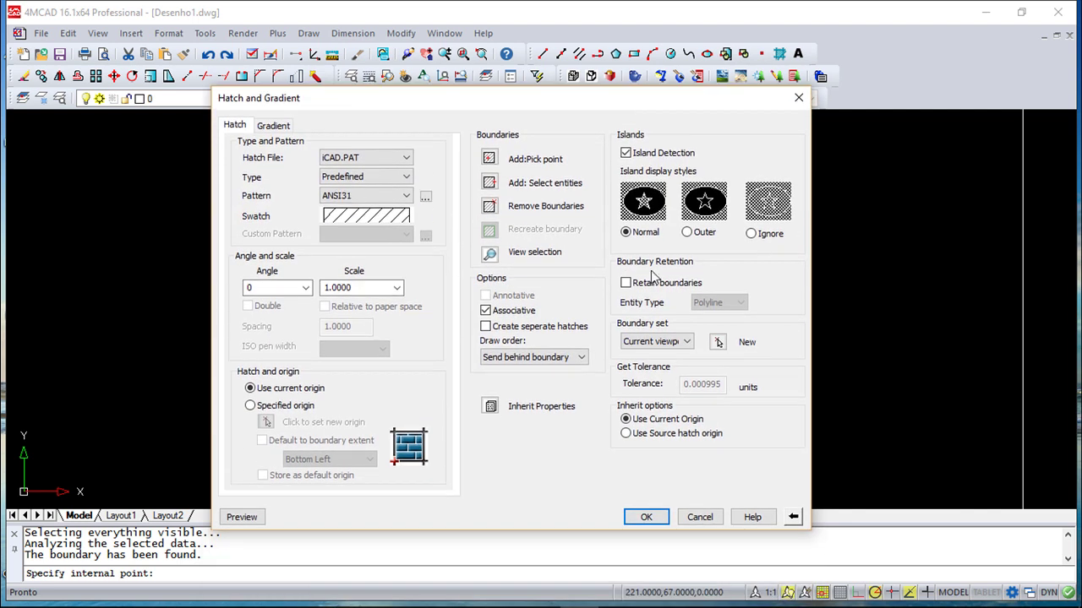
left_click(626, 284)
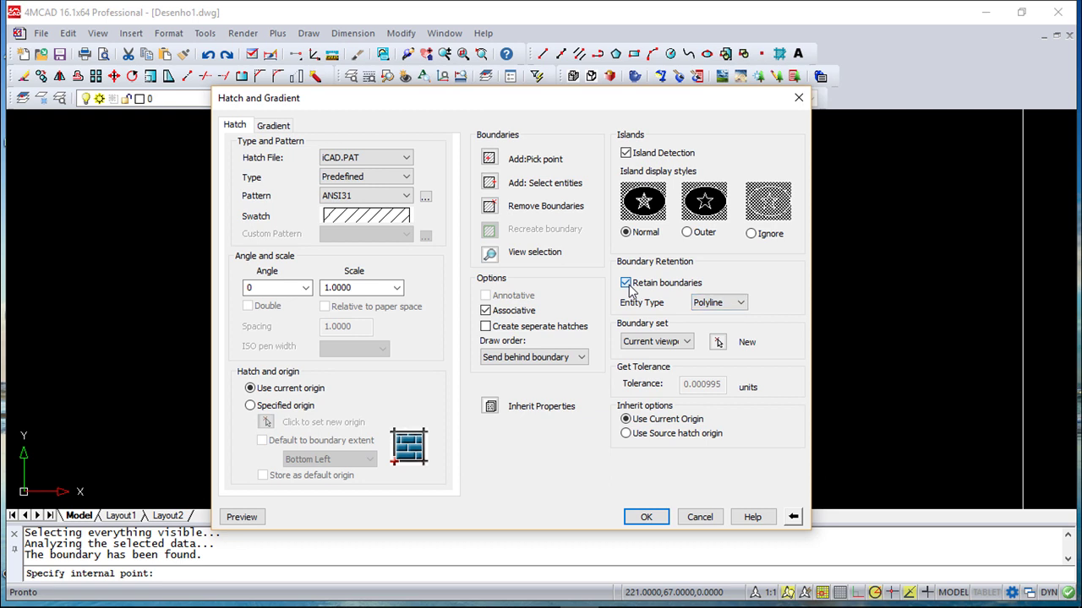
left_click(652, 517)
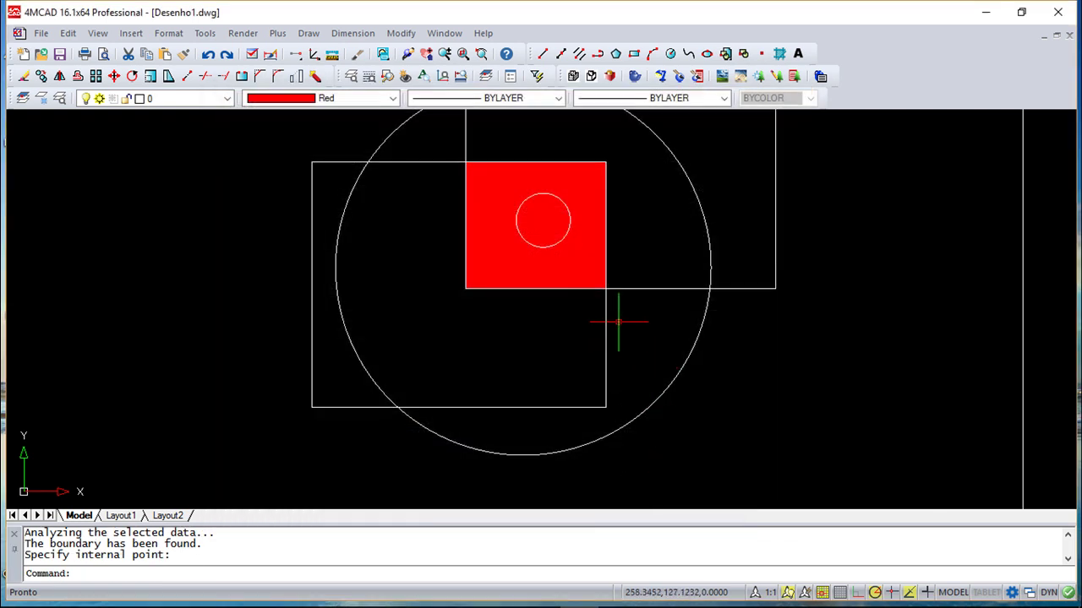
scroll(614, 271, "up", 5)
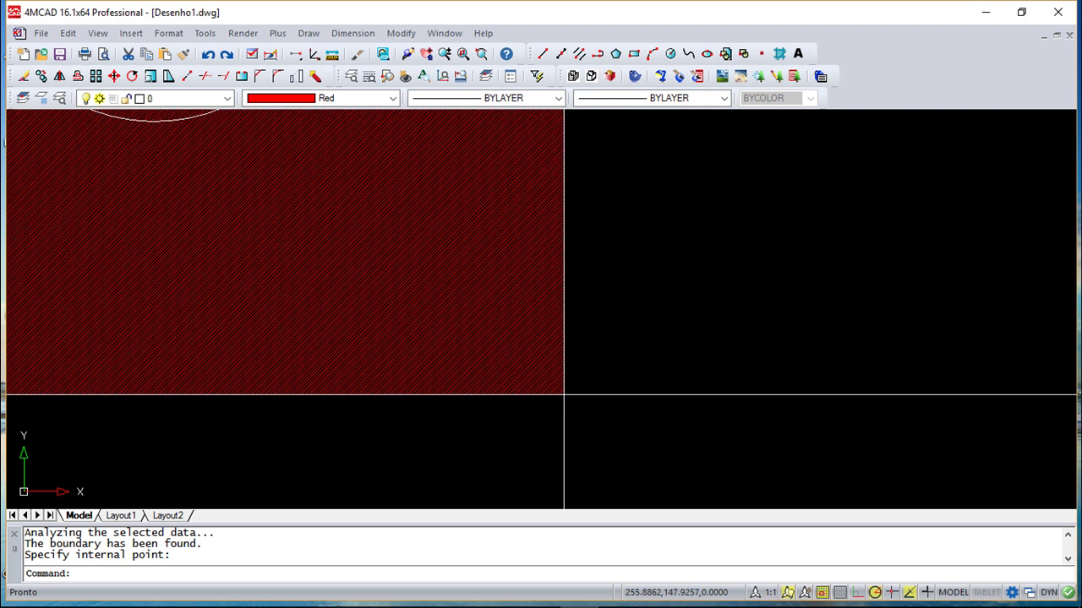
scroll(613, 267, "down", 5)
- Stretch the lower-left square's upper-right corner to 284, 209, and move it back inward to 256.5, 193.5
mouse_move(569, 261)
middle_mouse_down()
mouse_move(570, 354)
mouse_move(551, 401)
middle_mouse_up()
left_click(575, 437)
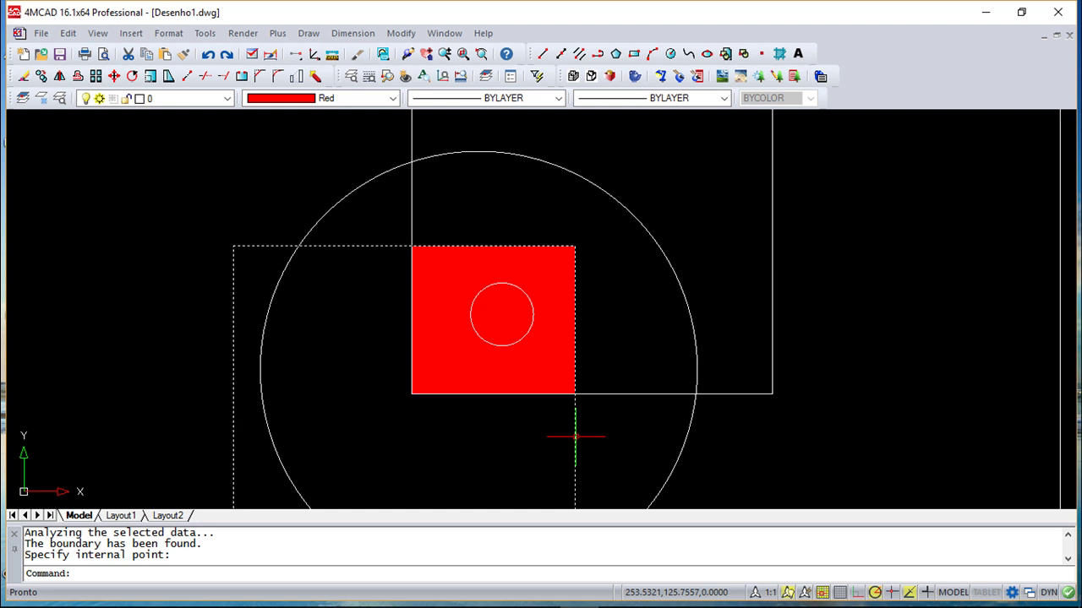
left_click(575, 248)
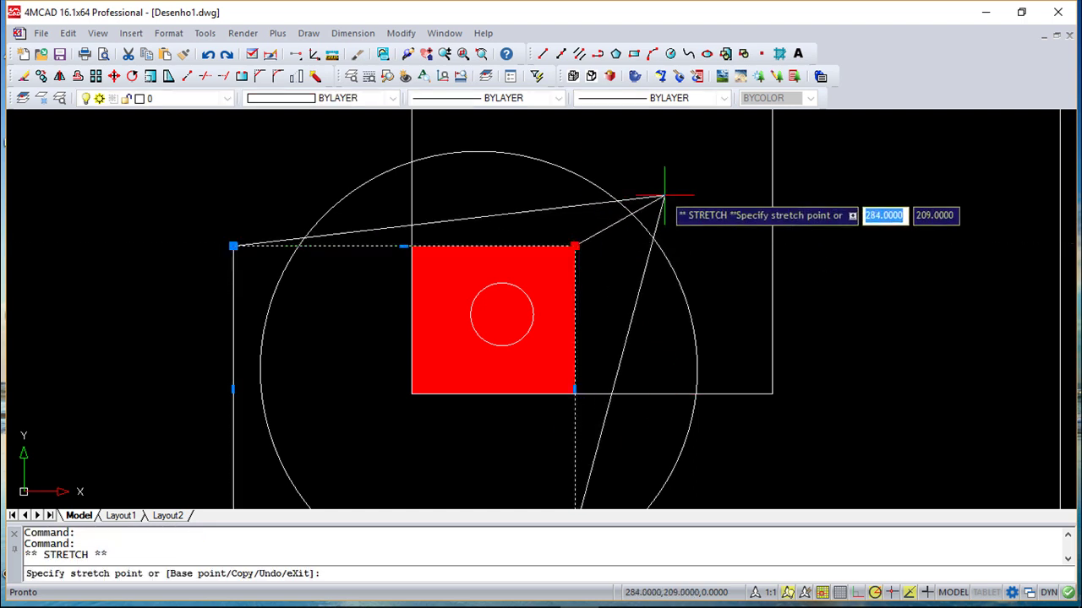
left_click(664, 196)
mouse_move(665, 197)
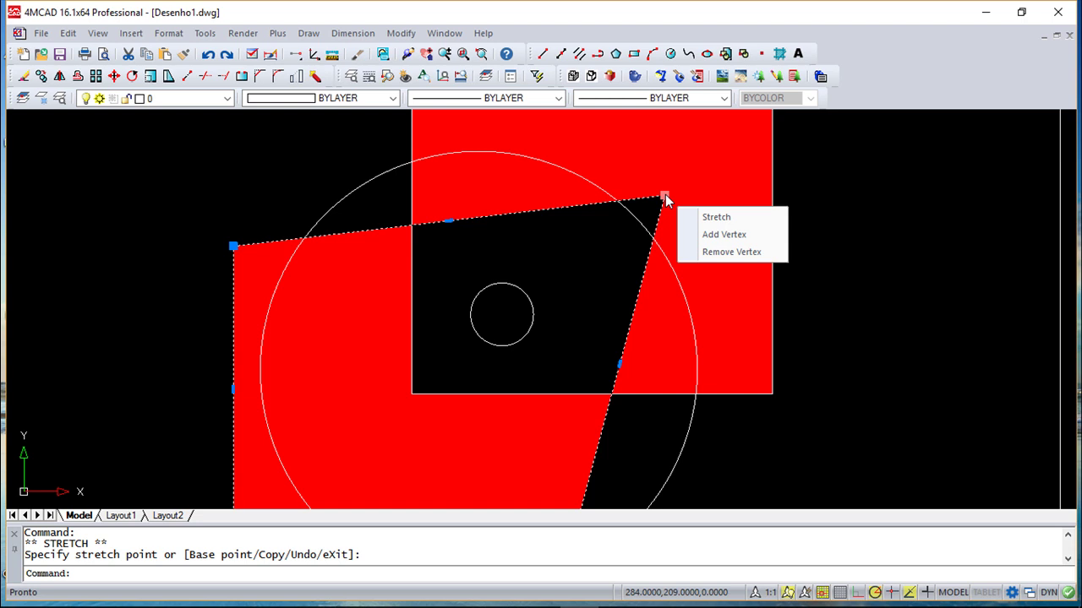
left_click(665, 197)
left_click(584, 241)
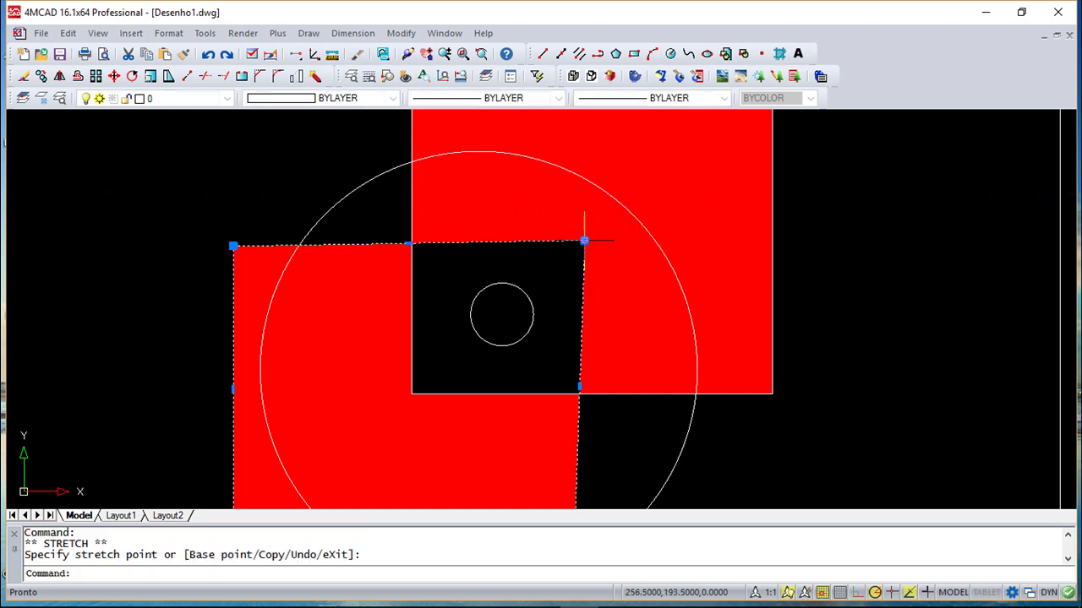
- Undo both corner stretches of the lower-left square
left_click(208, 55)
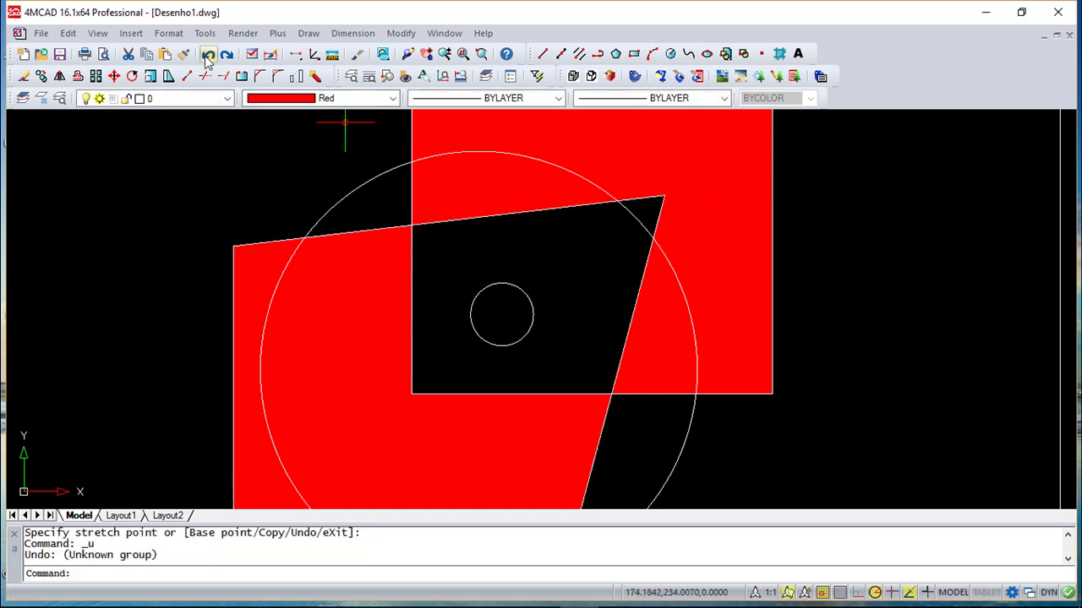
left_click(209, 55)
left_click(208, 55)
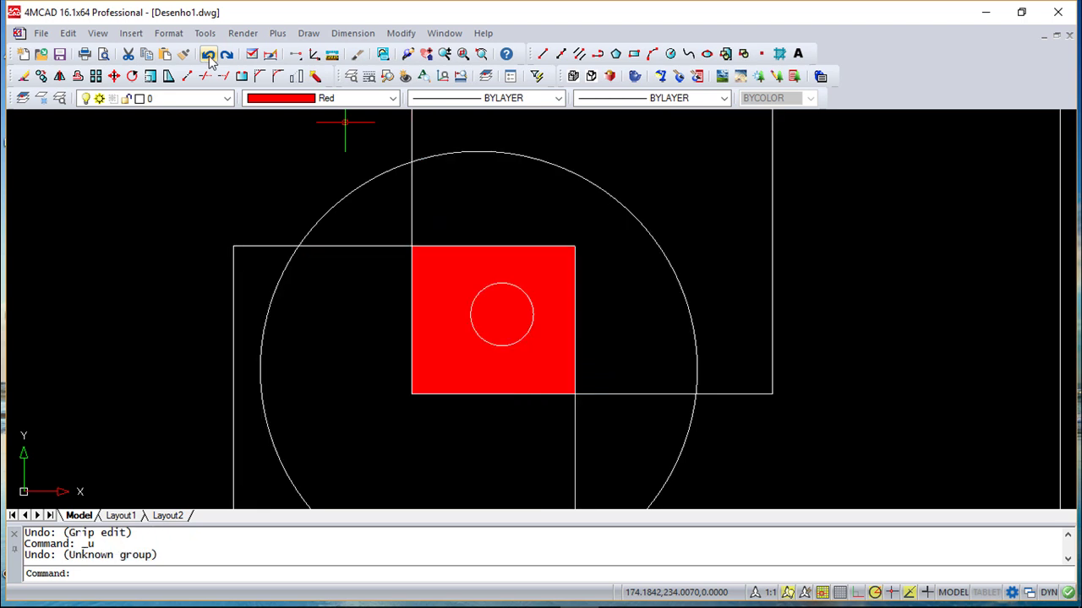
- Stretch the lower-left square's upper-right corner outward once more, and undo that stretch
left_click(575, 454)
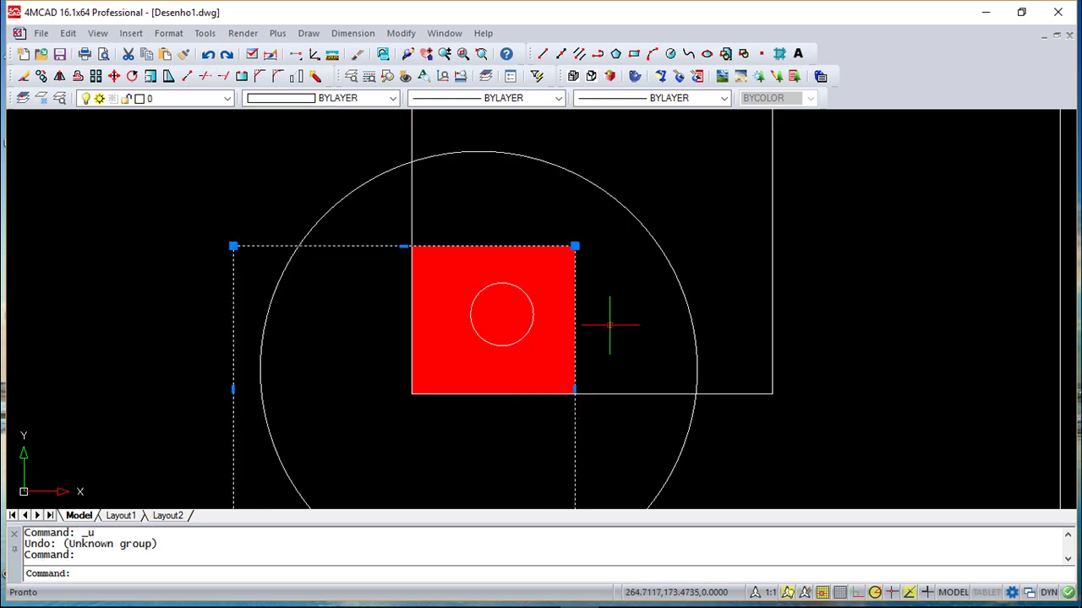
left_click(574, 246)
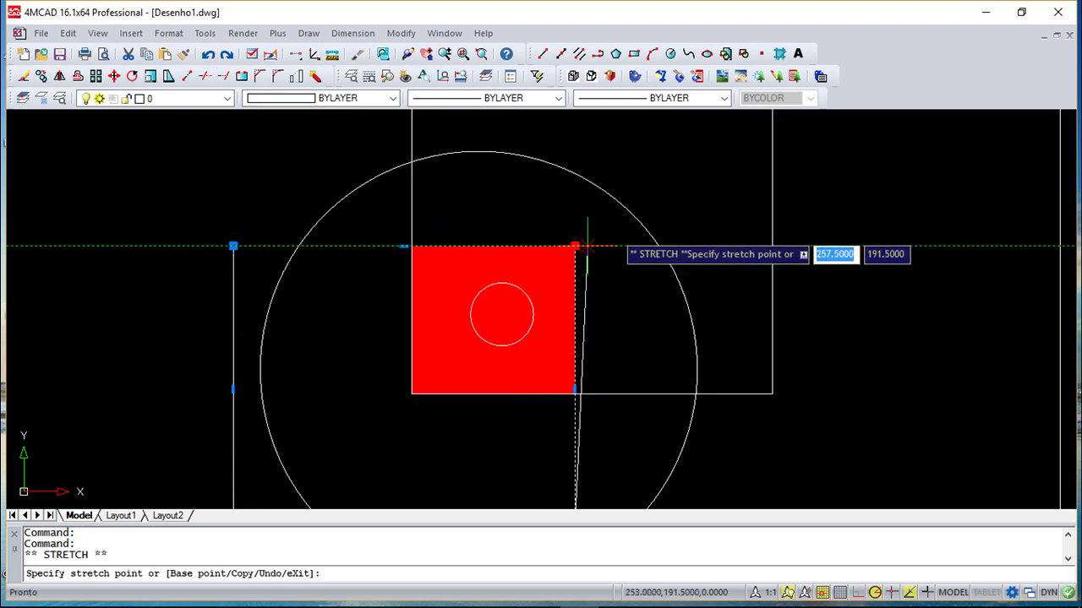
left_click(620, 223)
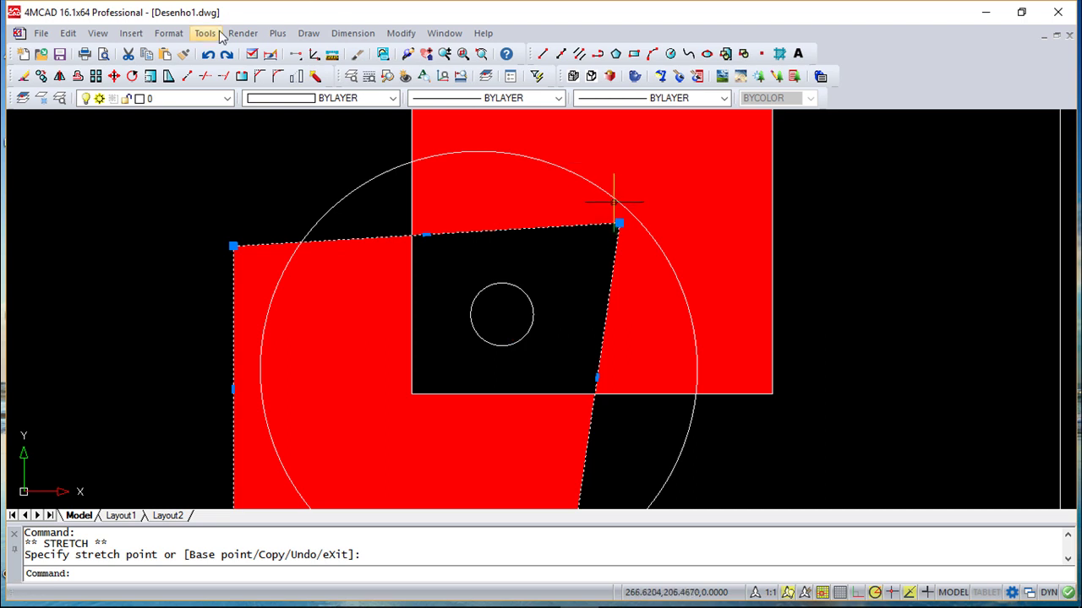
left_click(209, 54)
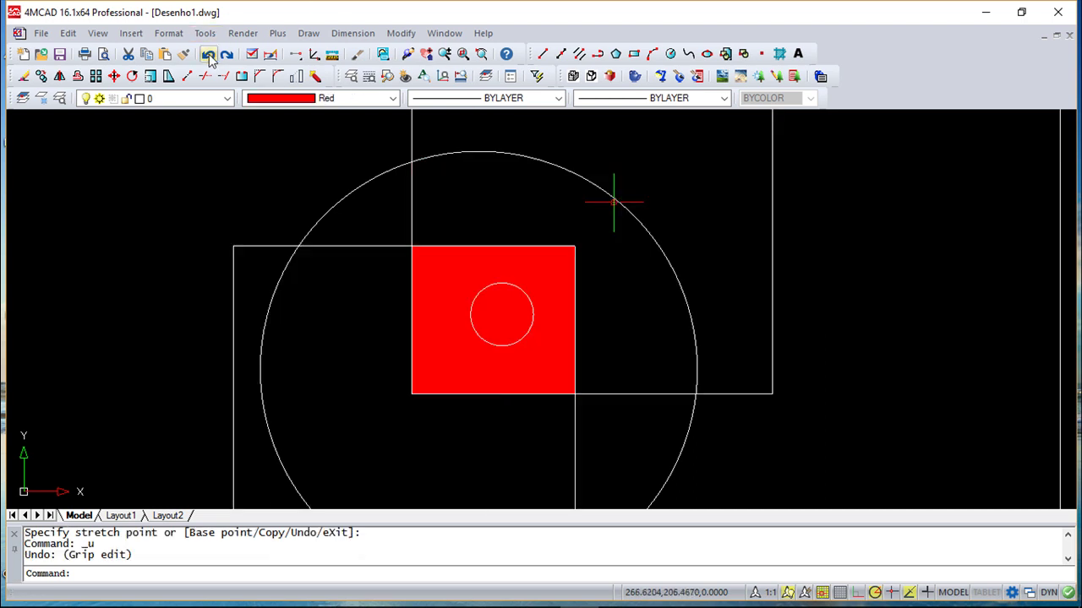
- Stretch the upper-right square's lower-left corner outward and inspect how the hatch responds
left_click(413, 212)
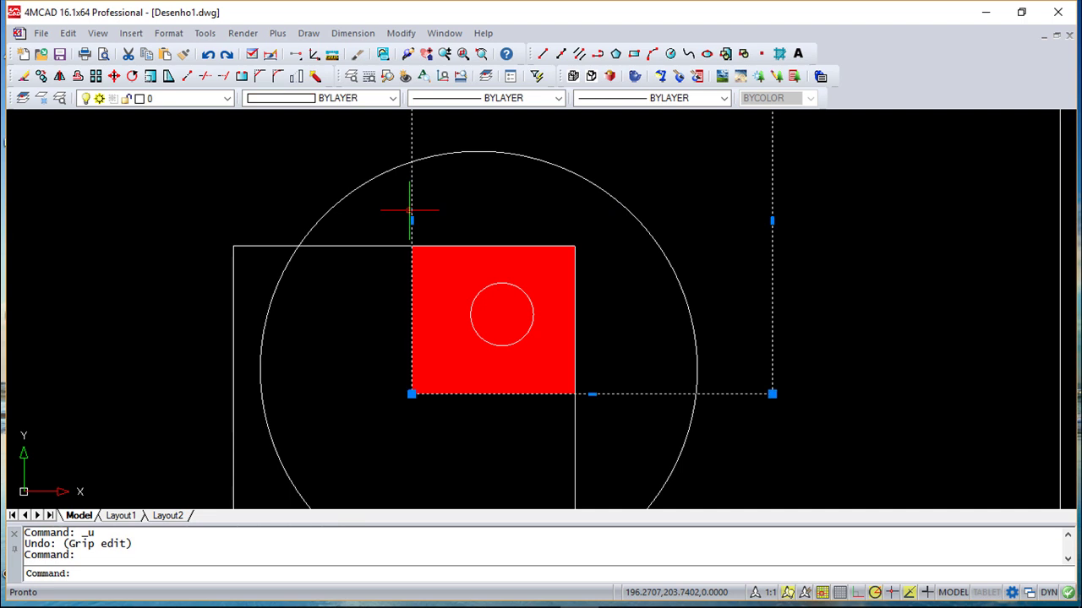
left_click(412, 394)
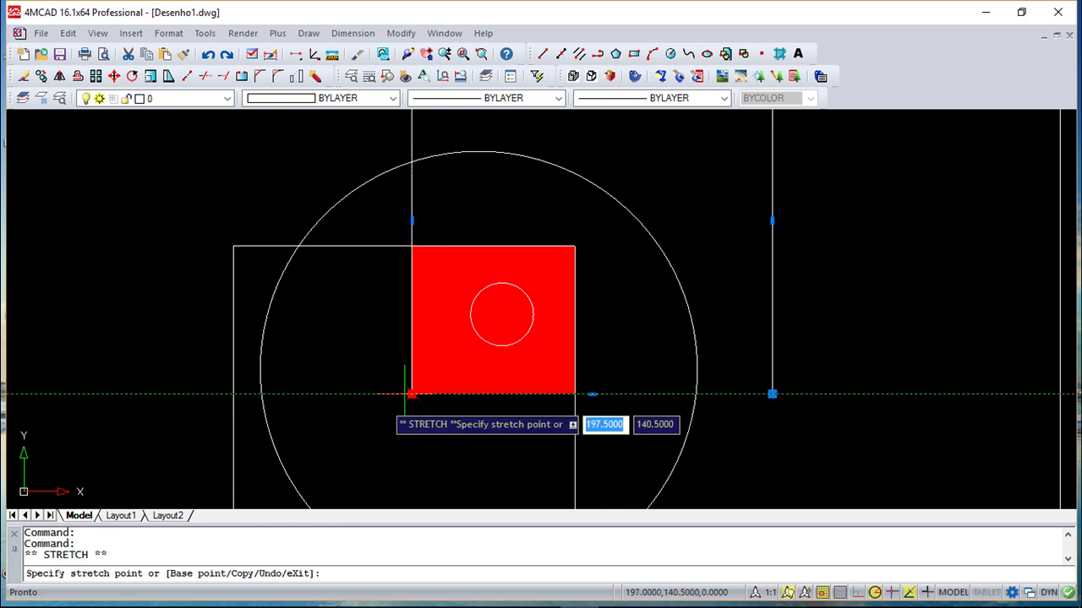
left_click(347, 414)
scroll(427, 429, "down", 3)
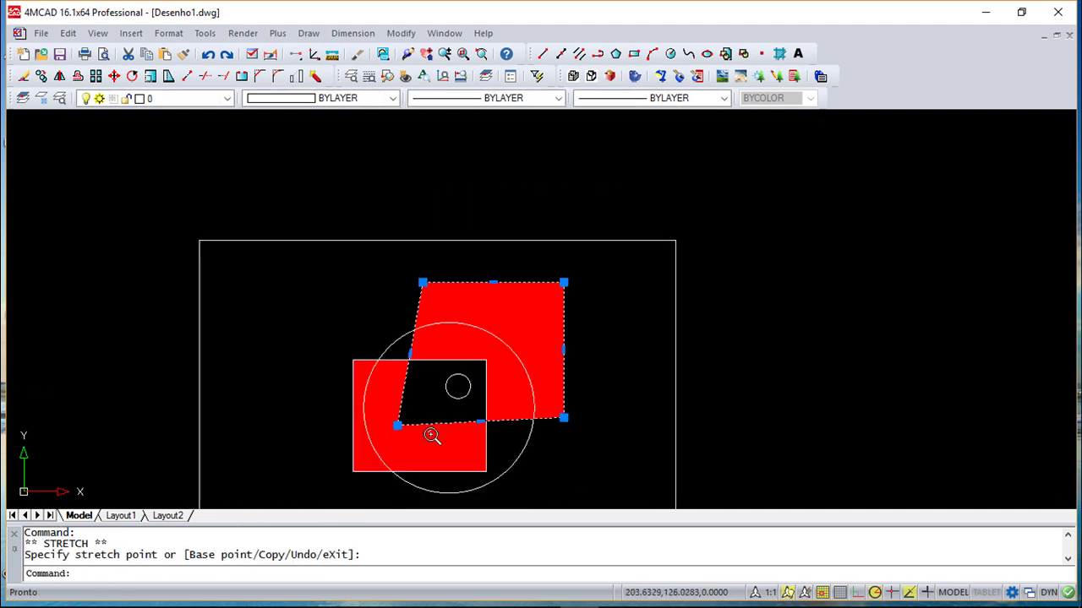
scroll(439, 431, "up", 2)
middle_click_drag(542, 387, 496, 316)
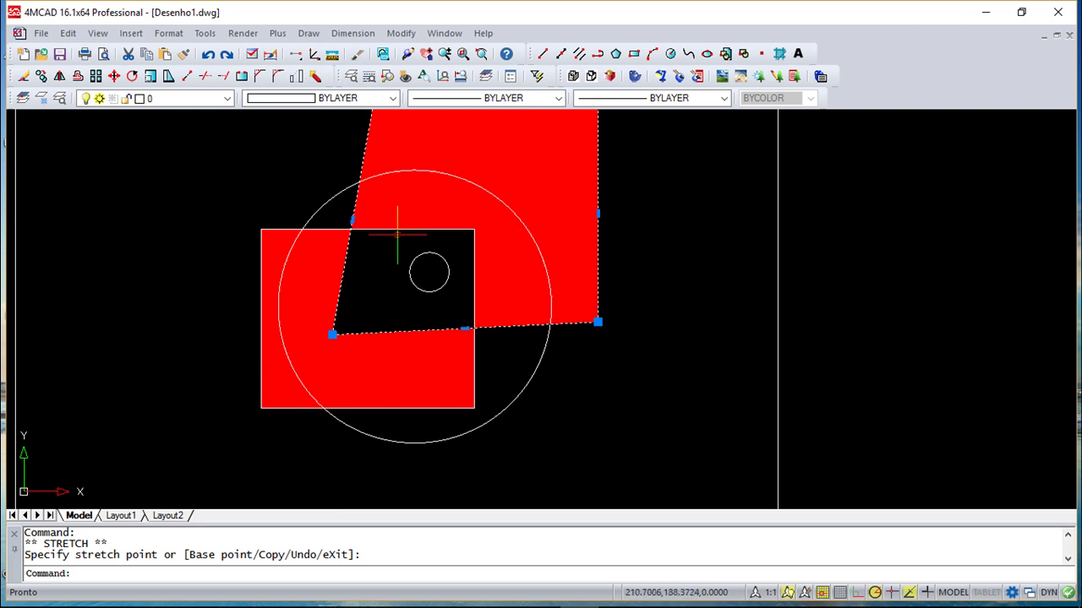
- Undo the view changes and the corner stretch of the upper-right square
left_click(208, 55)
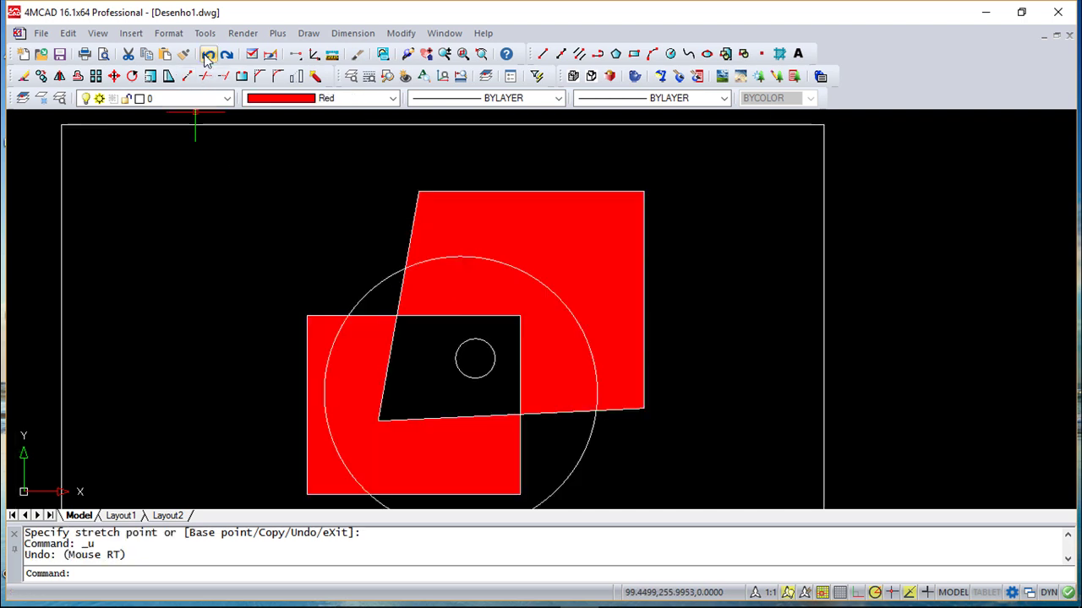
left_click(208, 56)
left_click(208, 56)
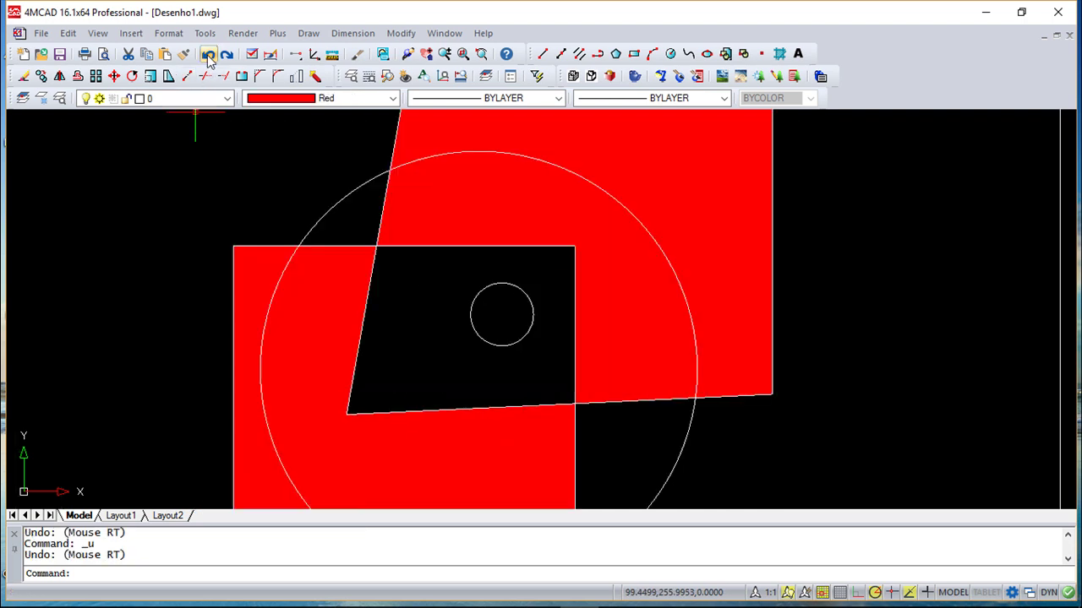
left_click(207, 55)
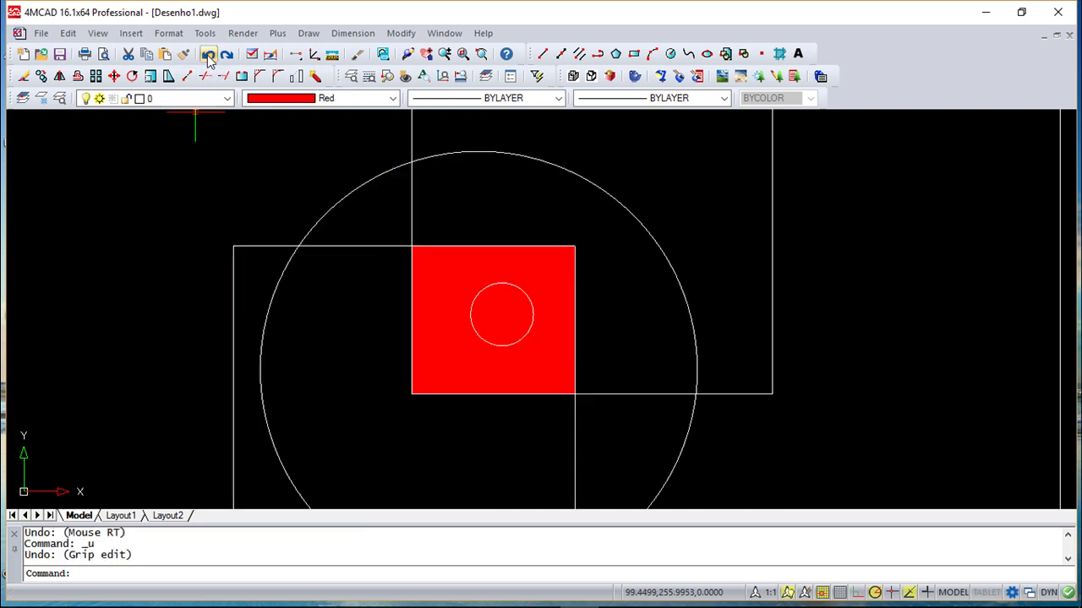
- Stretch the lower-left square's upper-right corner straight up to 253, 198.5 and review the hatch
left_click(574, 441)
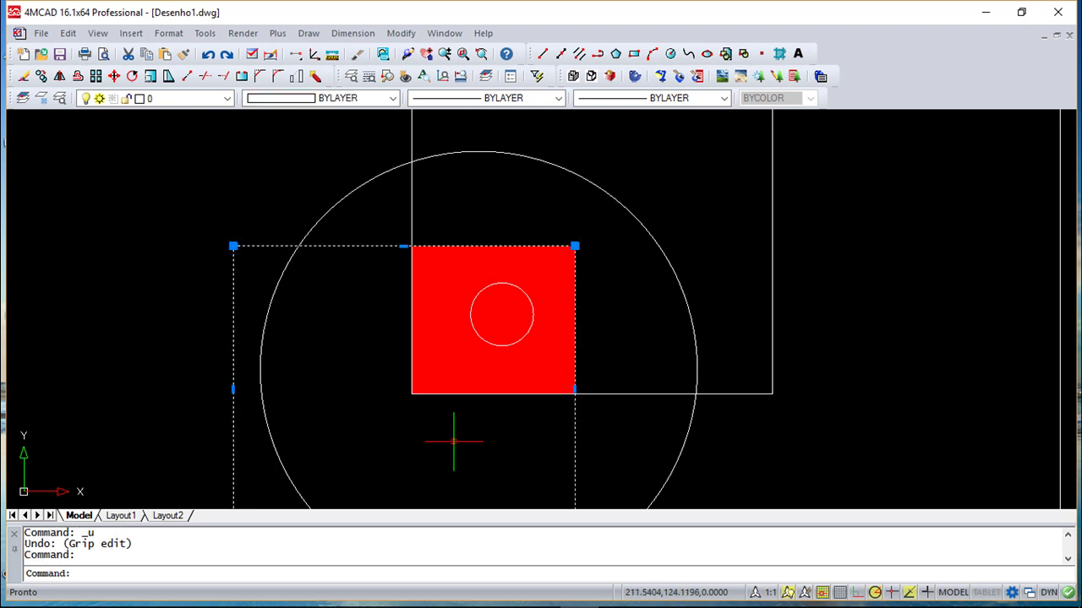
left_click(575, 246)
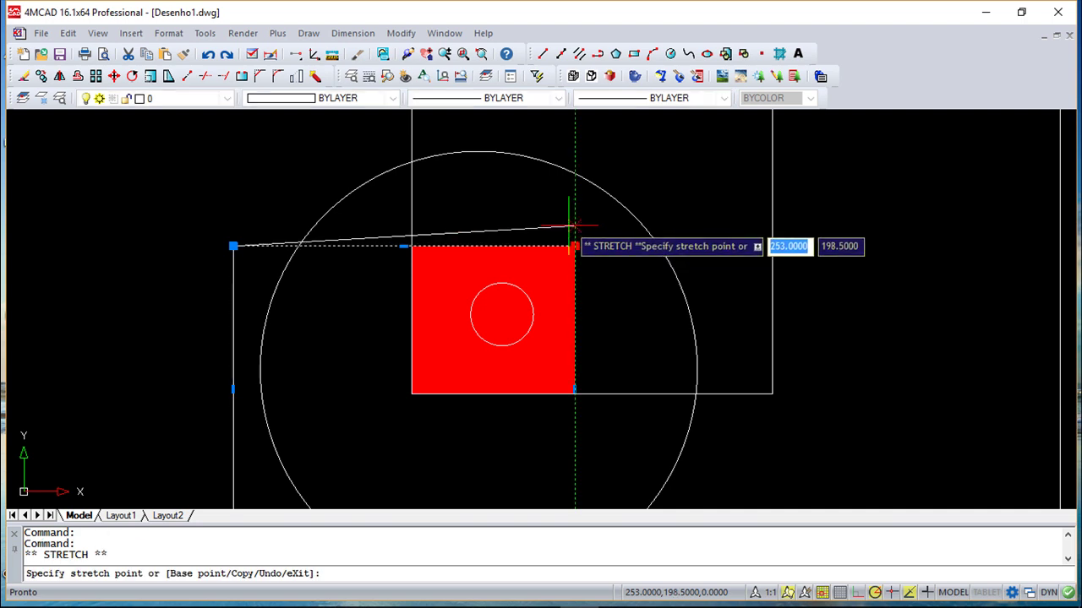
left_click(575, 227)
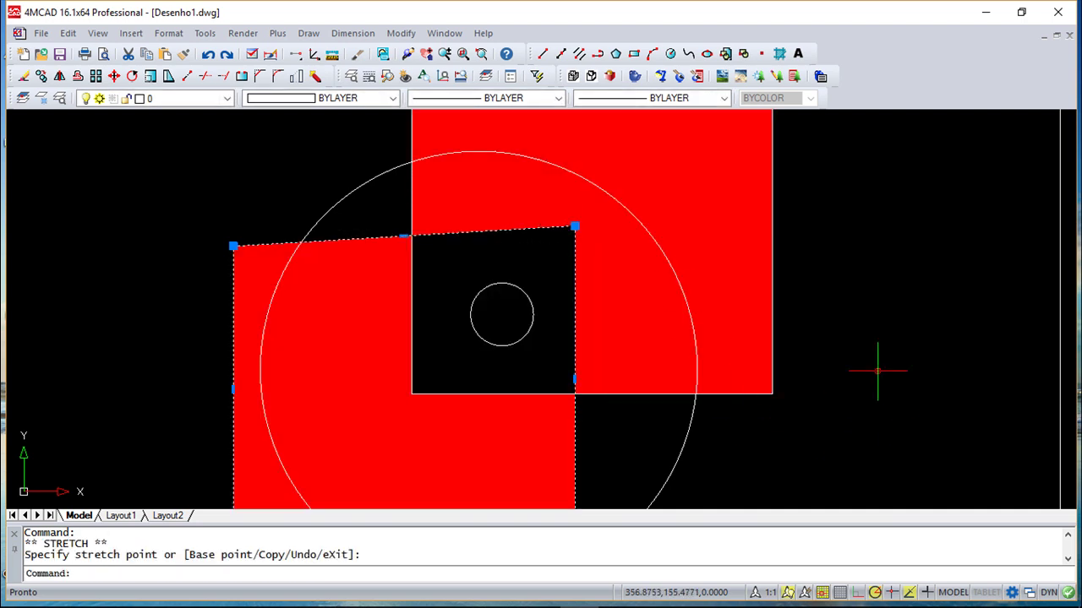
scroll(884, 338, "down", 3)
mouse_move(881, 334)
middle_mouse_down()
mouse_move(727, 312)
mouse_move(732, 335)
middle_mouse_up()
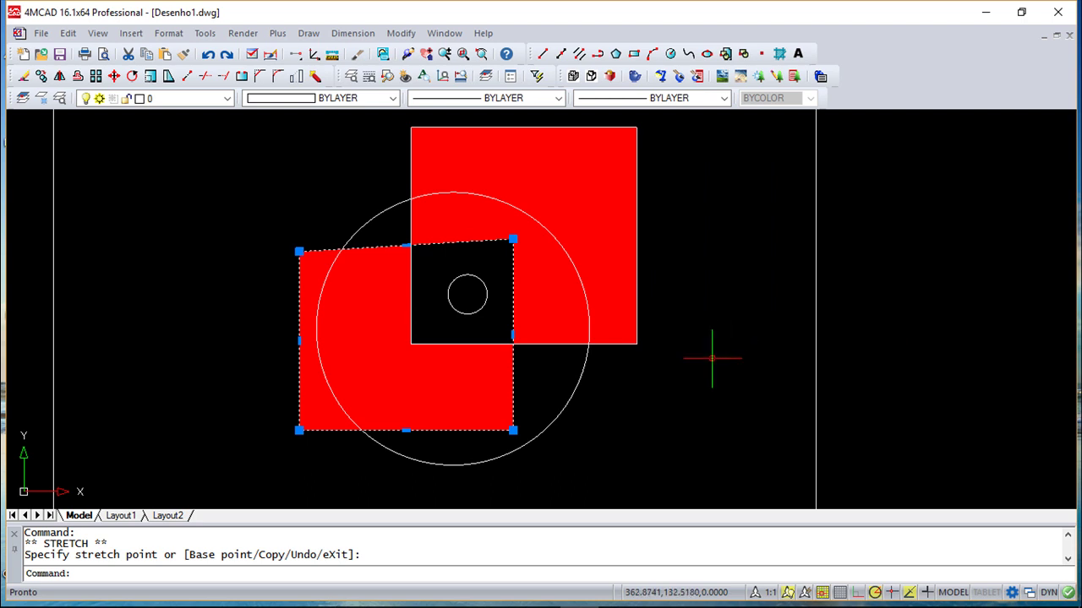